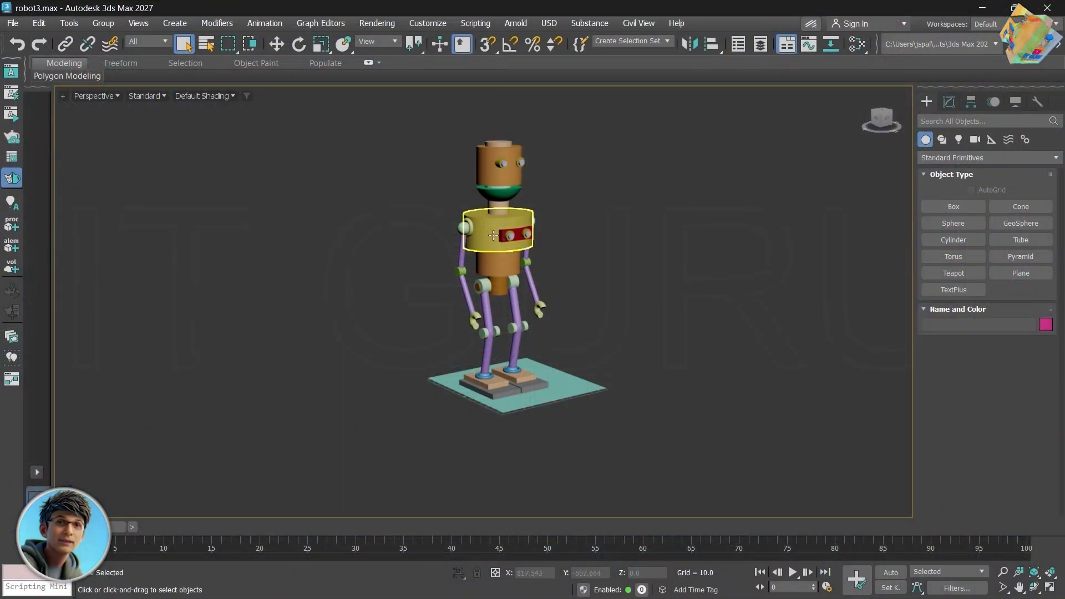
- Hide the ground plane beneath the robot
left_click(493, 236)
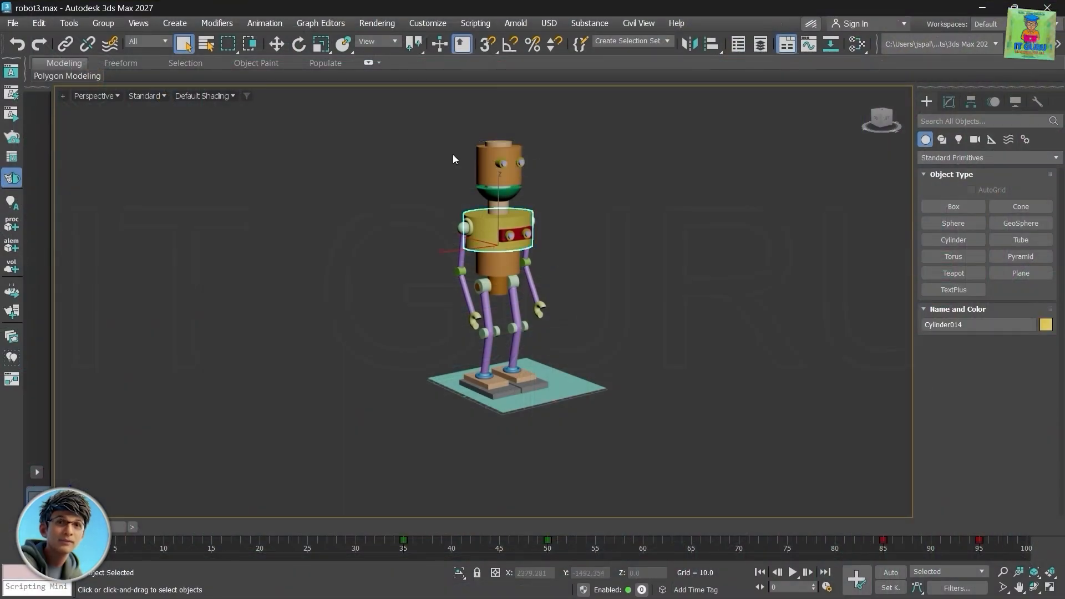
left_click(564, 387)
right_click(565, 389)
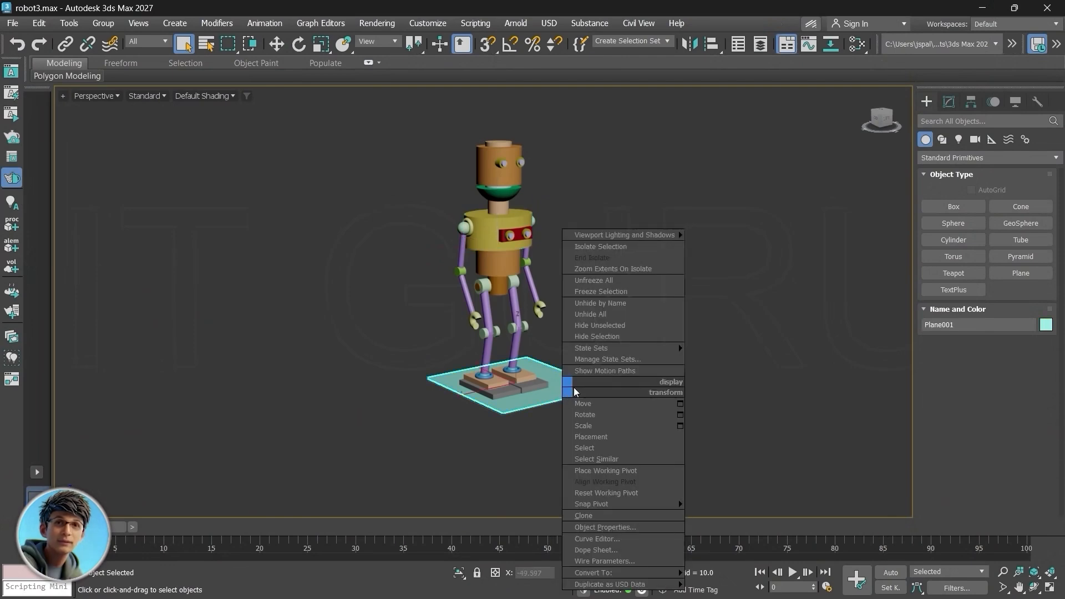
left_click(592, 337)
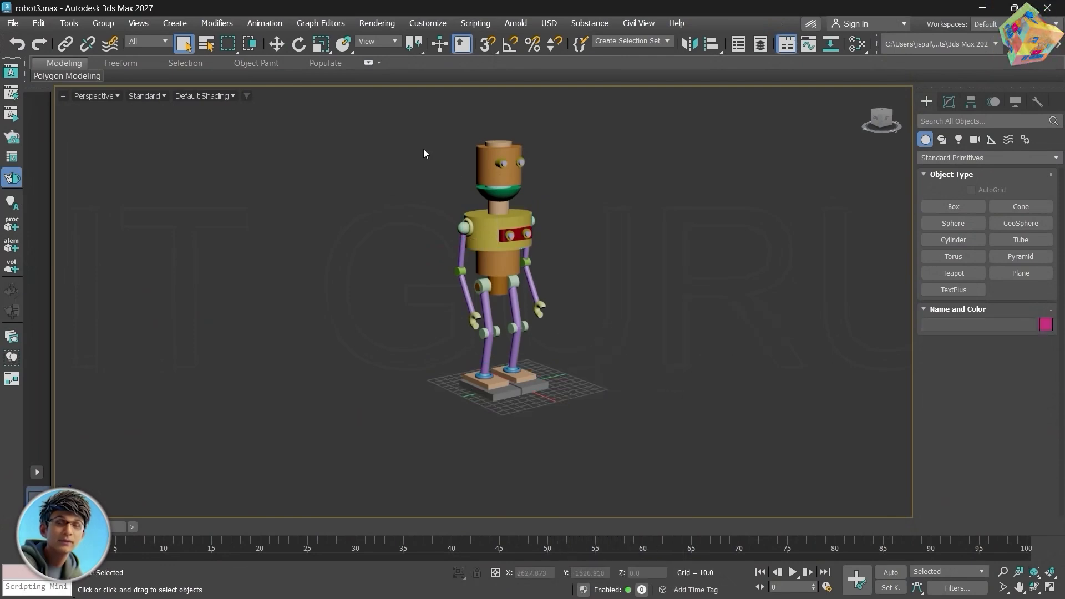
- Group all parts of the robot under the name "robot" and move the group slightly back across the ground
left_click_drag(408, 112, 569, 249)
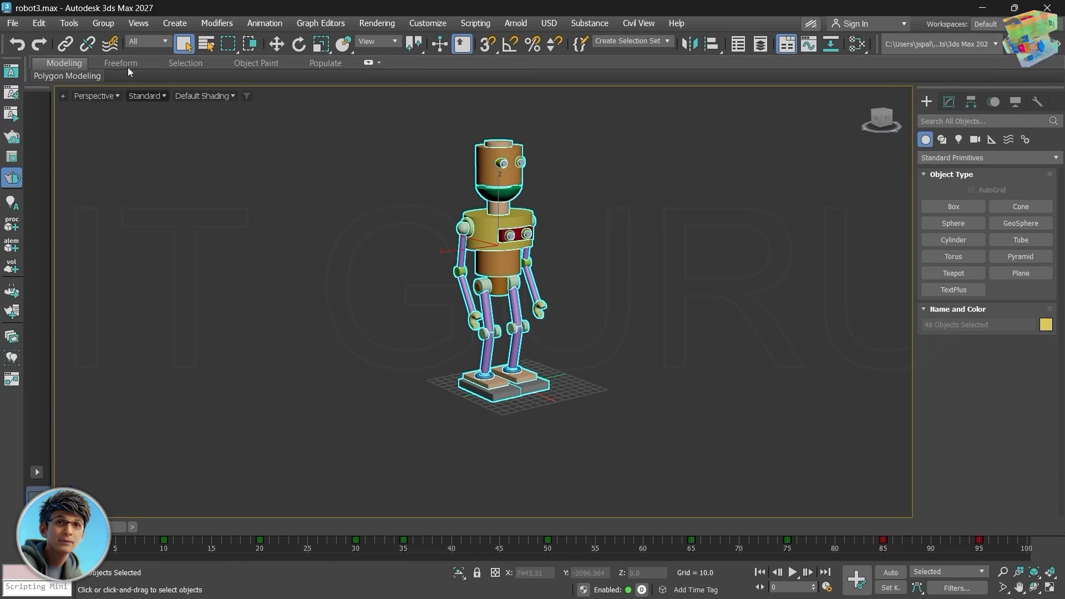
left_click(106, 23)
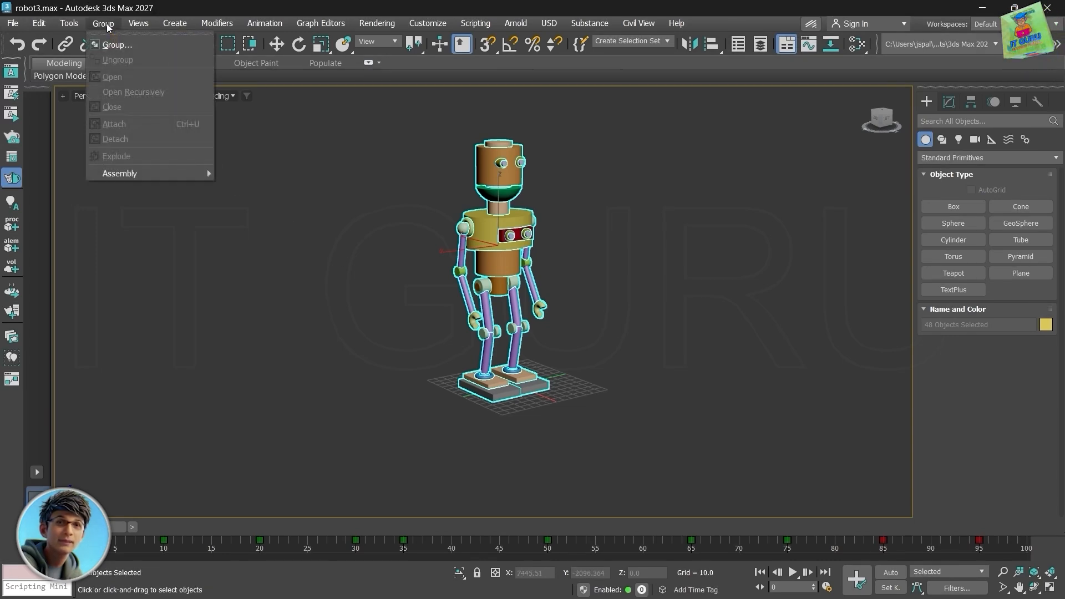
left_click(107, 46)
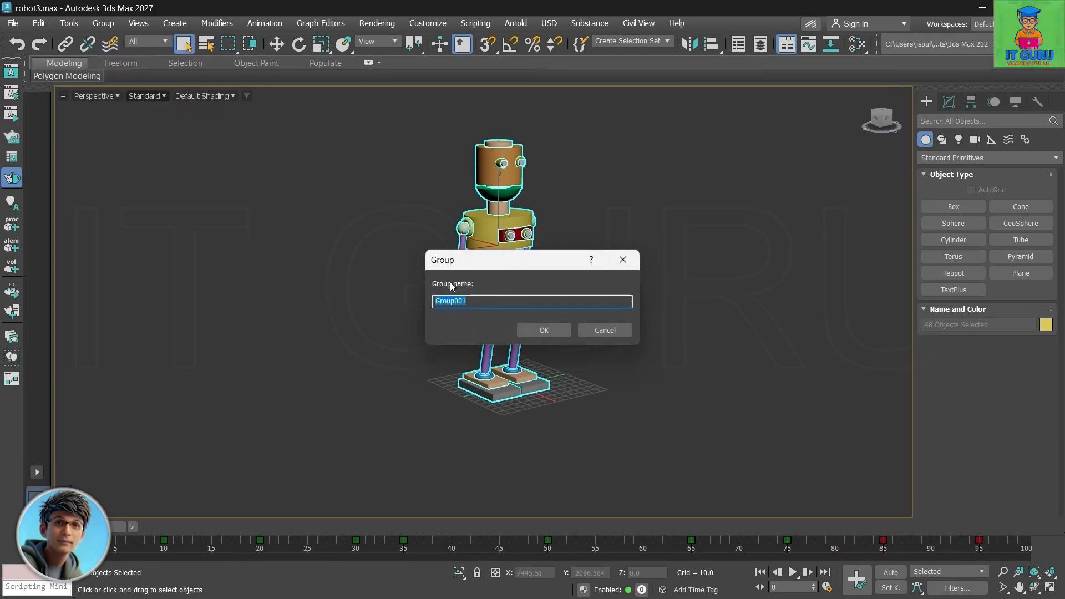
type("ro")
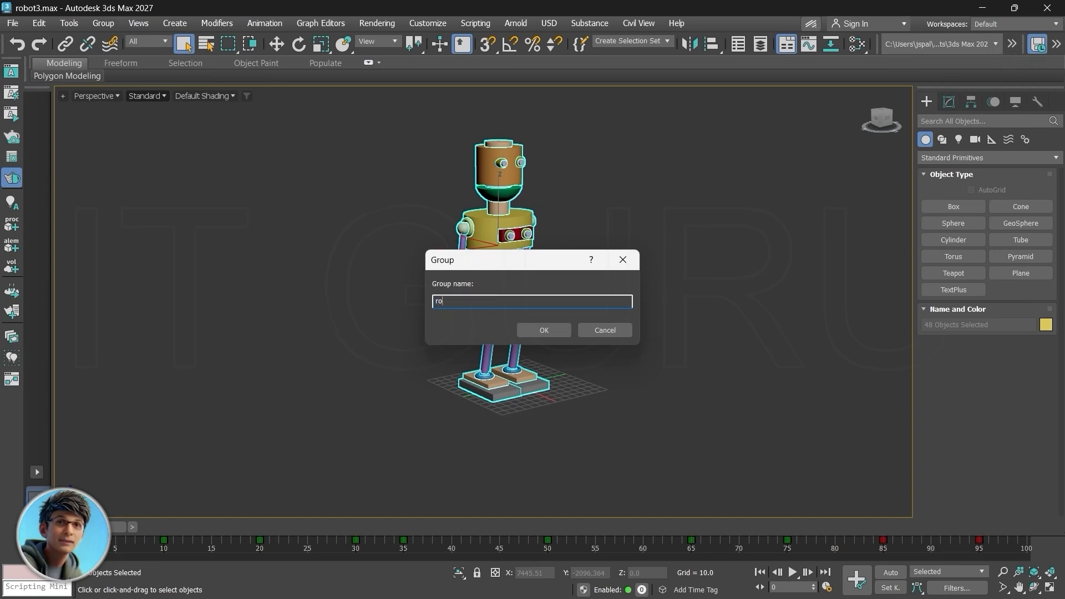
type("bot")
key("Return")
left_click(276, 44)
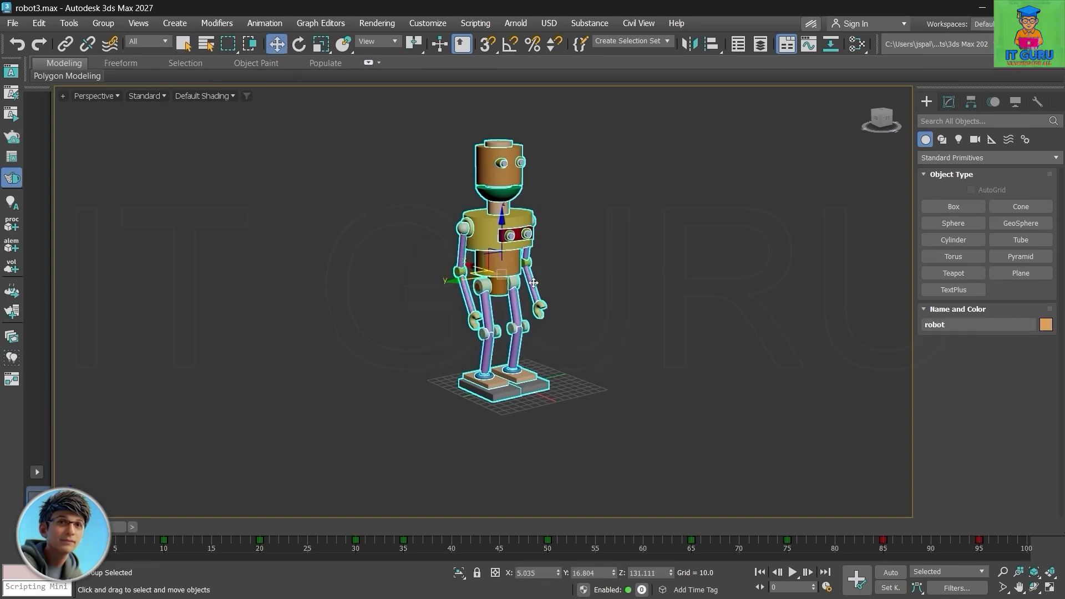
mouse_move(473, 271)
left_mouse_down()
mouse_move(659, 338)
mouse_move(458, 278)
mouse_move(328, 286)
mouse_move(496, 281)
mouse_move(488, 278)
left_mouse_up()
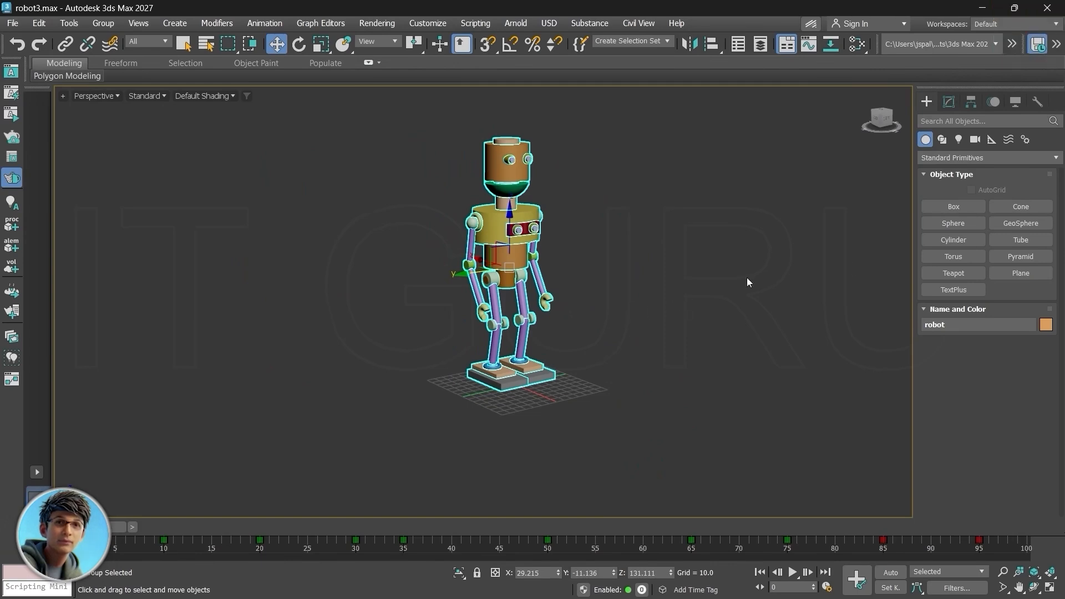
- Unhide the hidden ground plane
left_click(1021, 273)
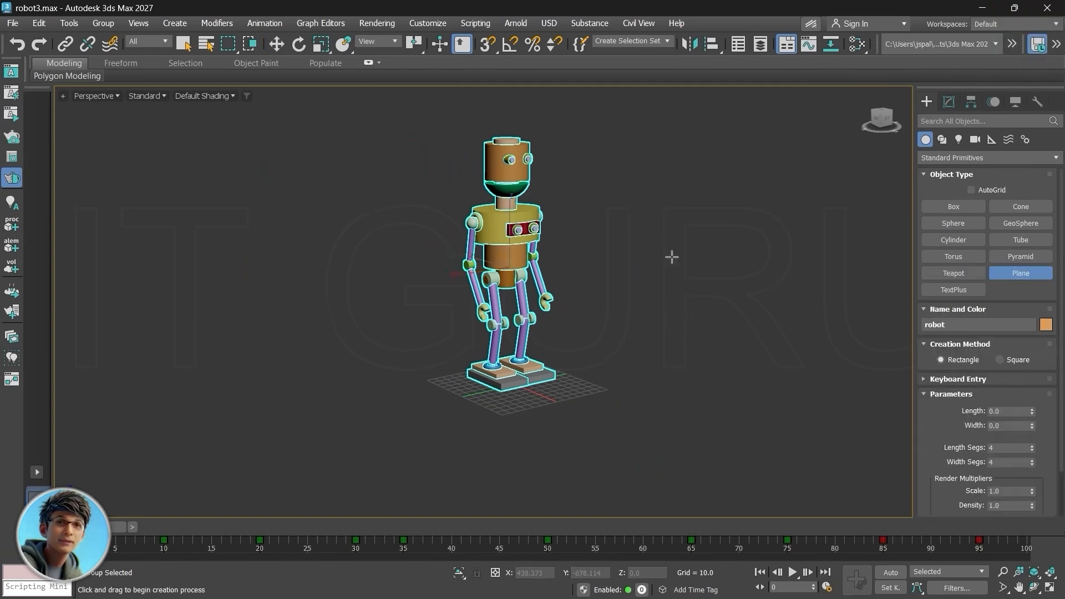
right_click(647, 230)
left_click(684, 161)
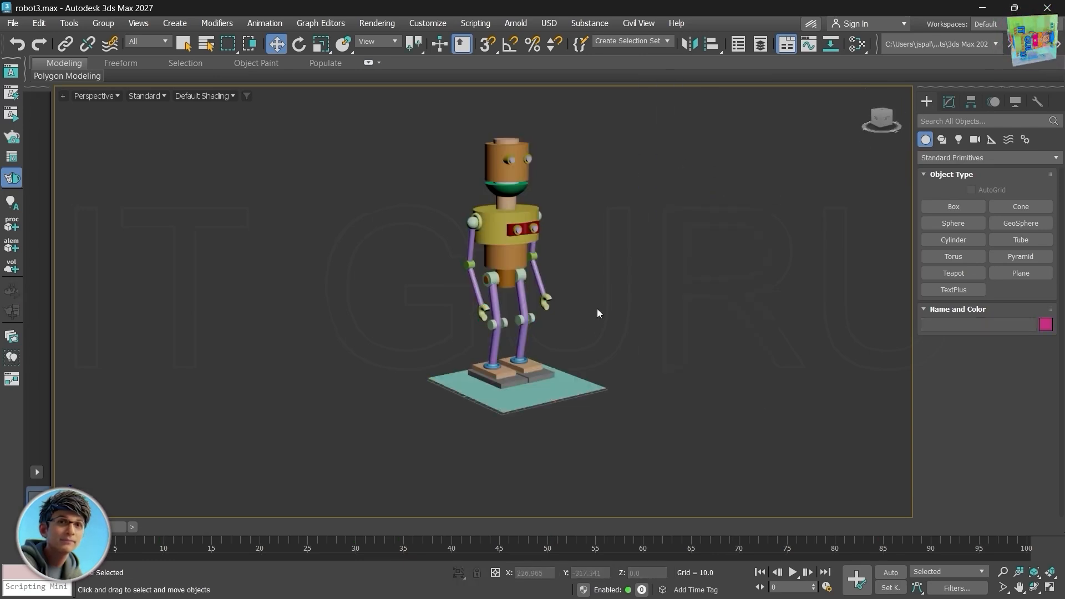
- Enlarge the ground plane to a length of 4000 and a width of 4000
left_click(539, 388)
left_click(539, 388)
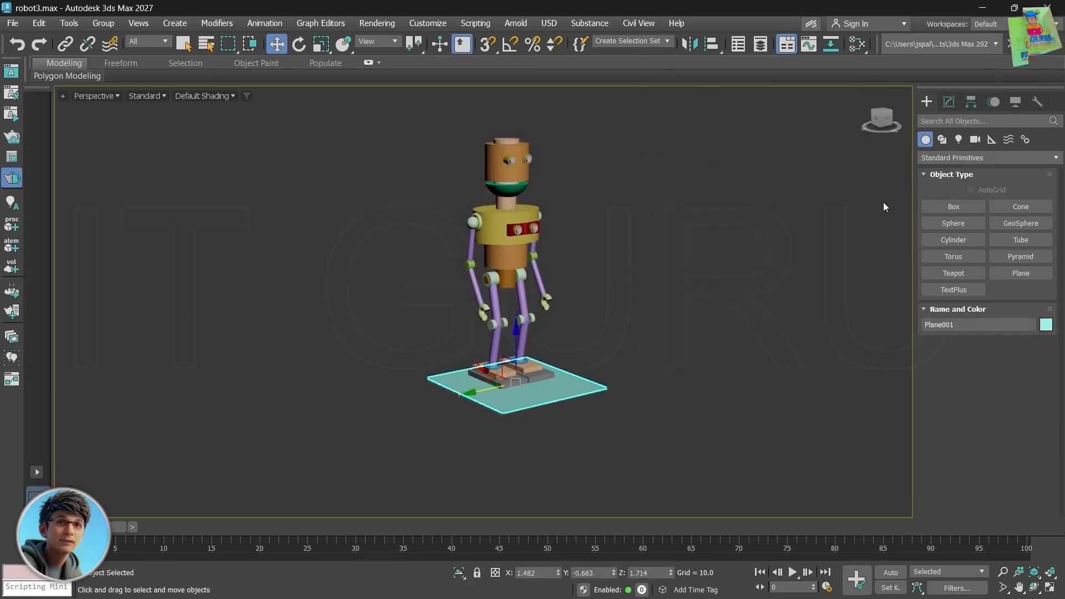
left_click(950, 101)
double_click(1009, 315)
type("4")
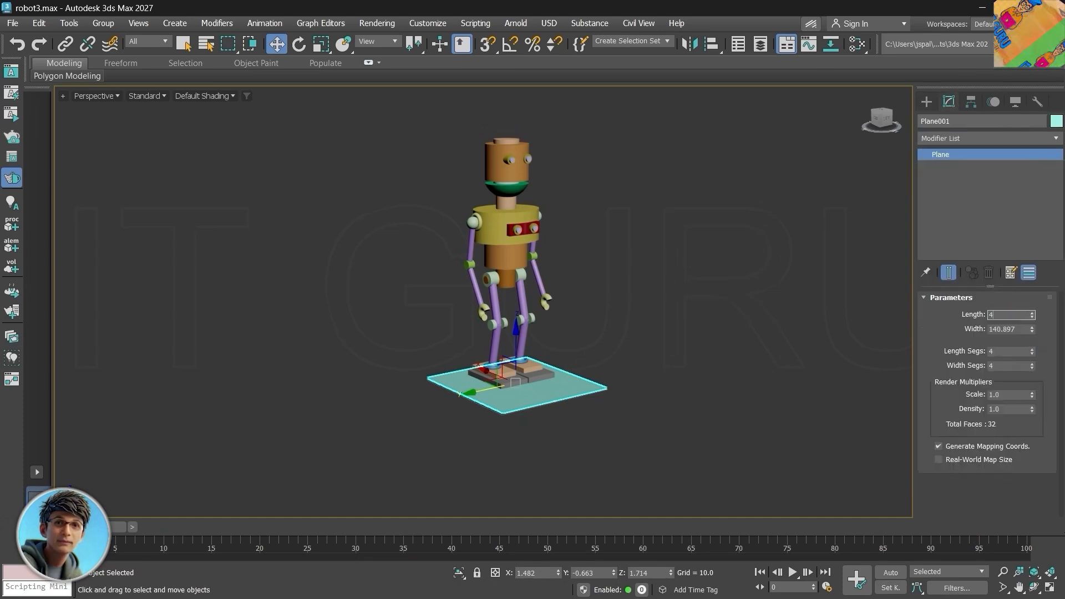
type("00")
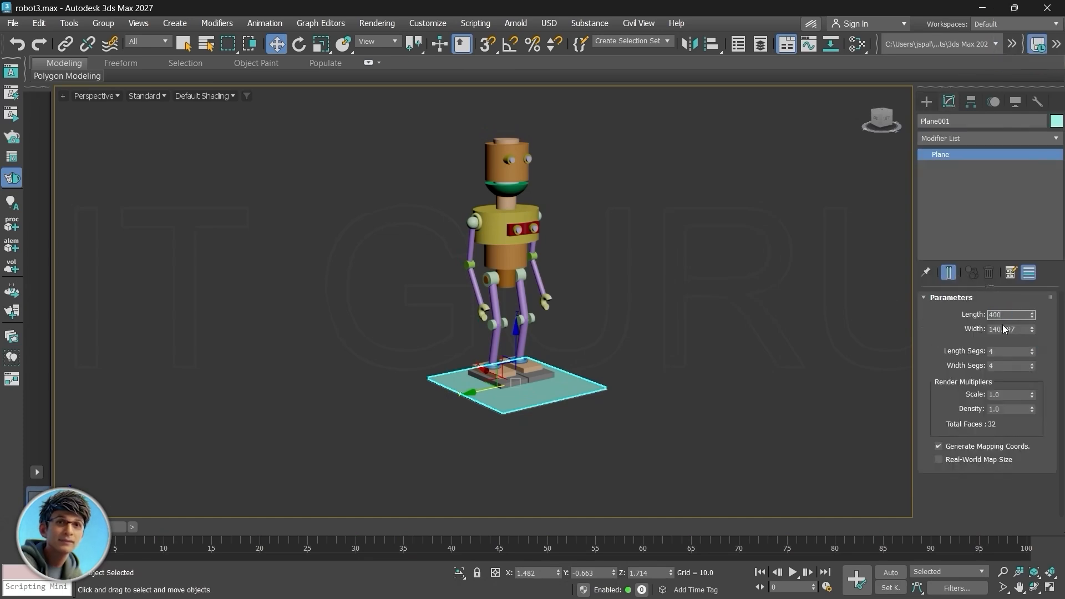
type("0")
key("Tab")
type("000")
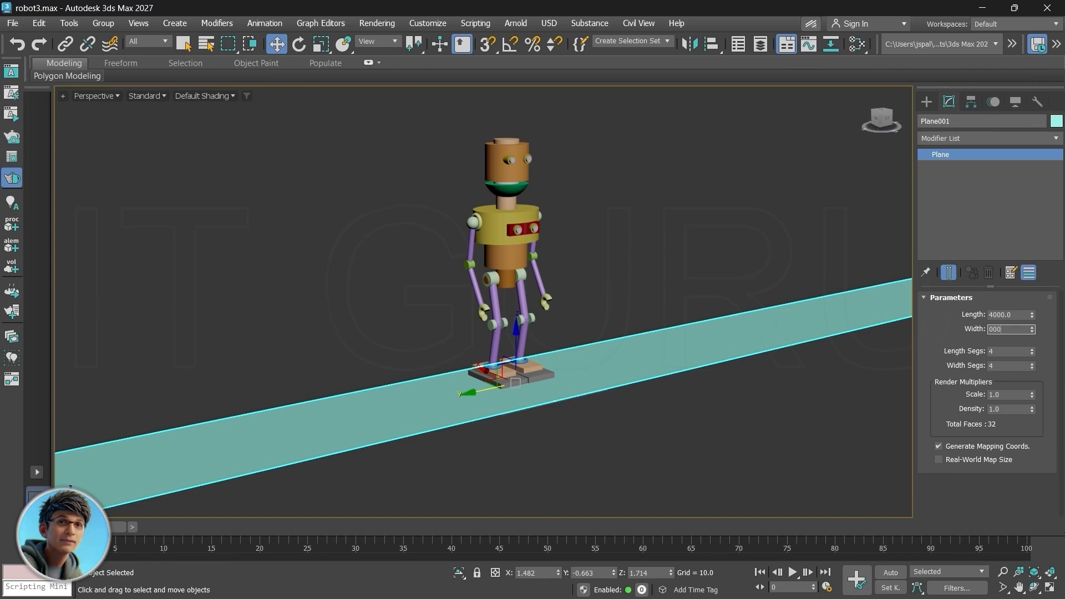
key("Return")
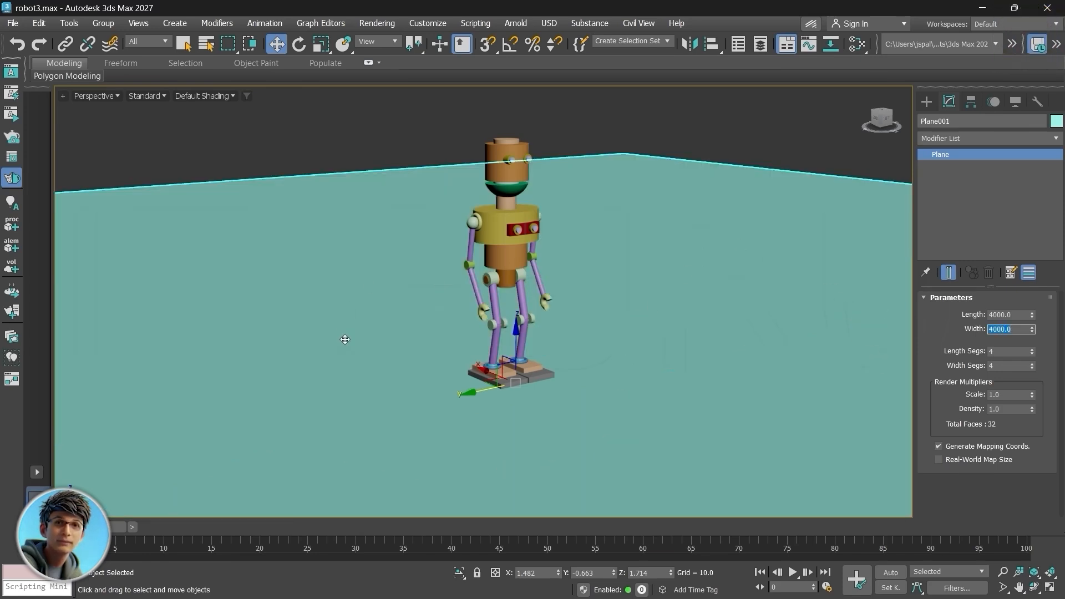
left_click(555, 113)
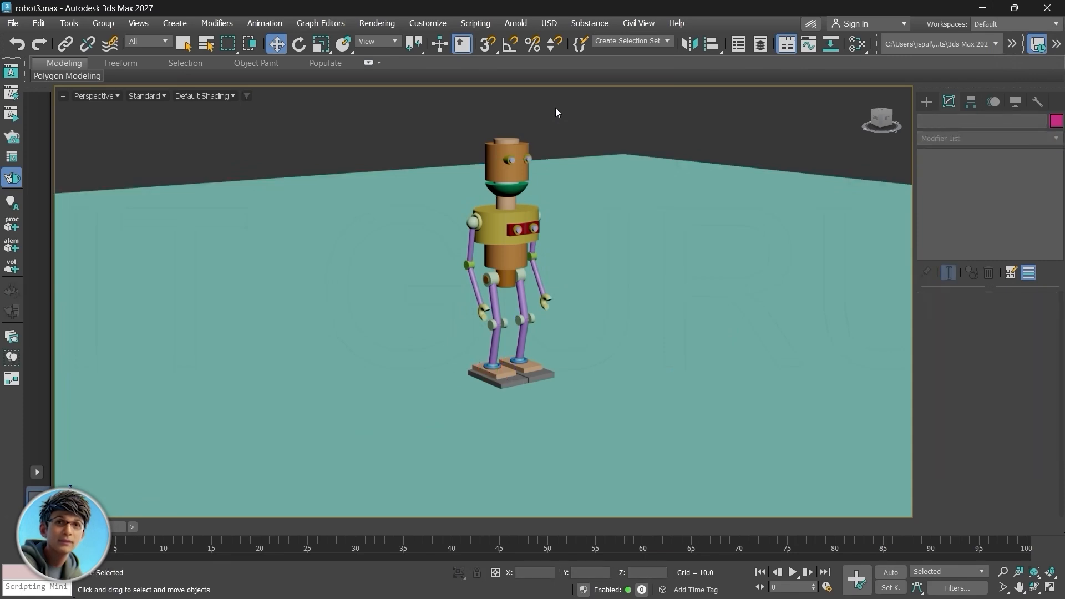
- Move the robot group across the enlarged plane to about X 89, Y 394
middle_click_drag(678, 370, 651, 380, "alt")
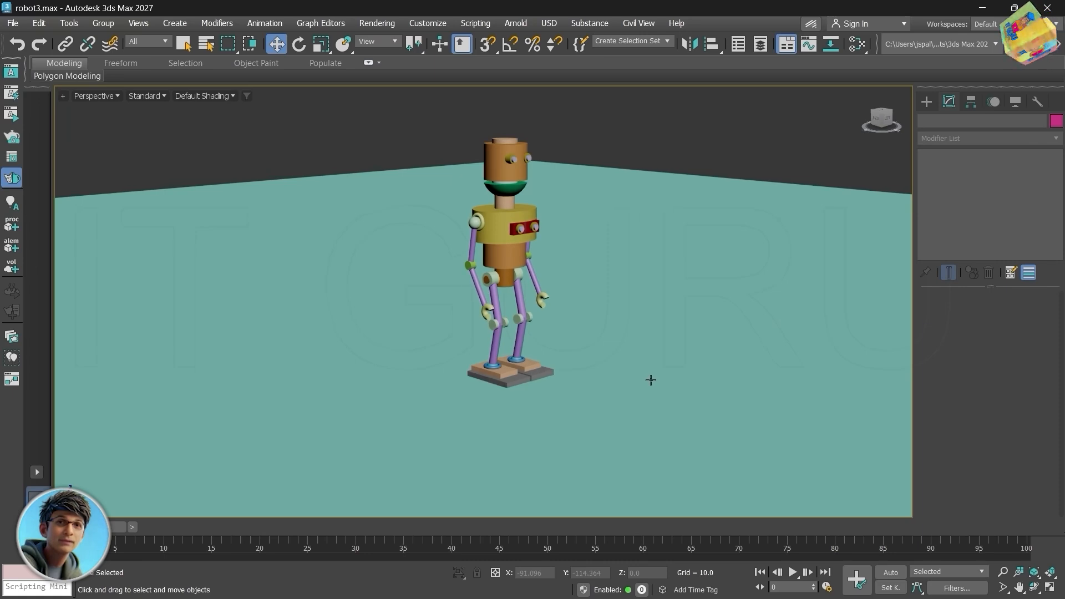
left_click(513, 258)
left_click_drag(483, 270, 87, 233)
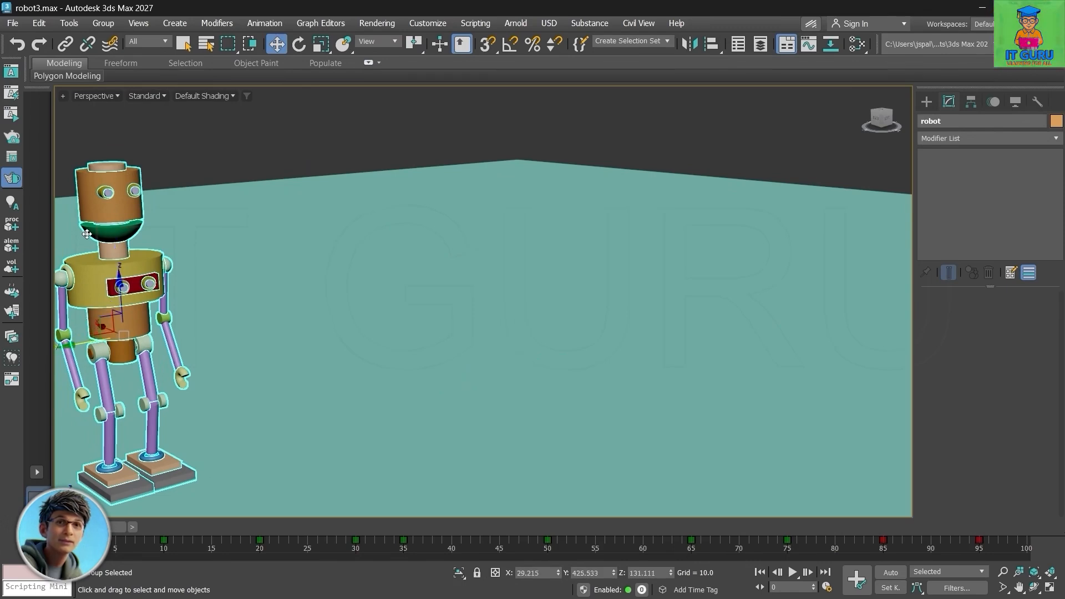
mouse_move(101, 327)
left_mouse_down()
mouse_move(74, 315)
mouse_move(96, 322)
left_mouse_up()
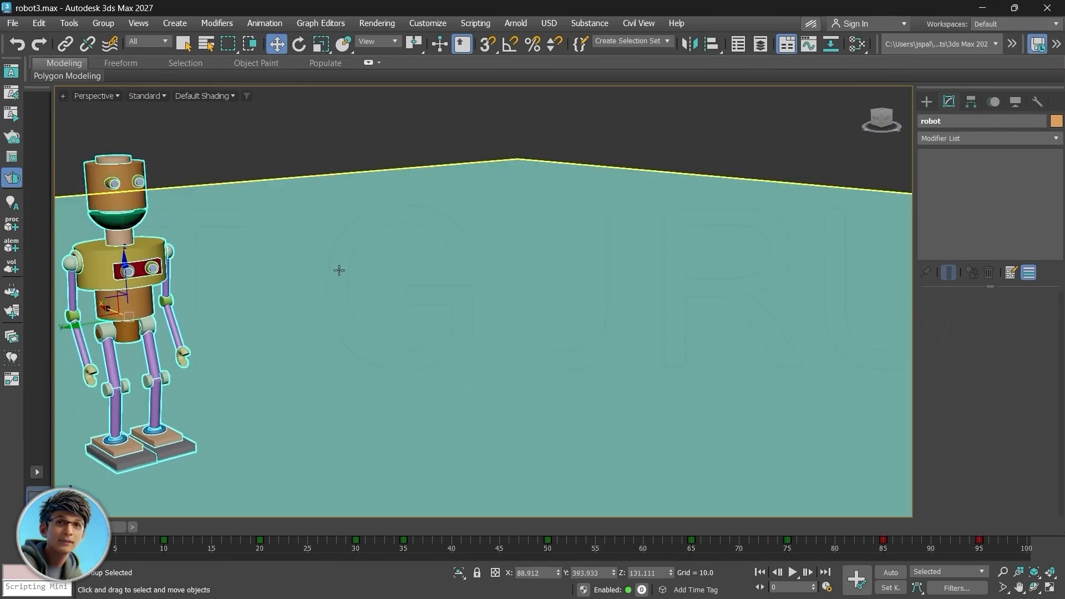
left_click(925, 102)
left_click(942, 139)
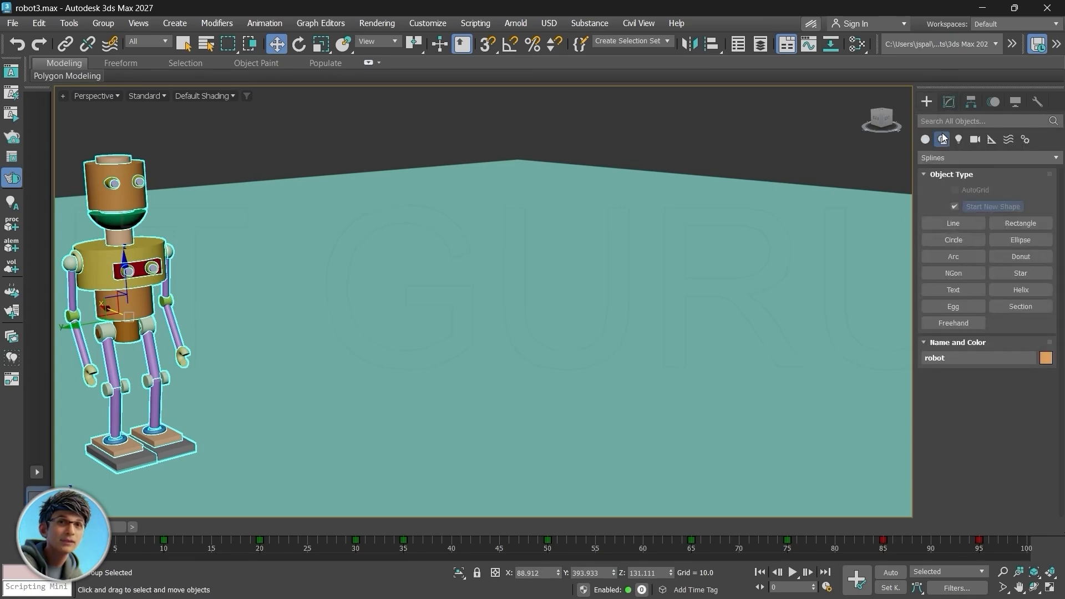
left_click(952, 222)
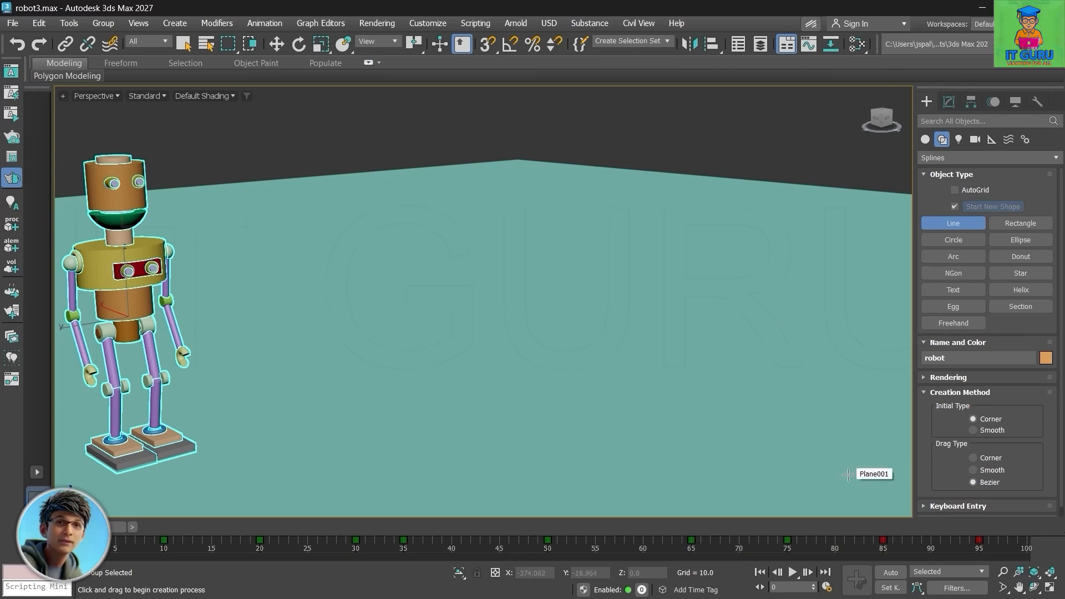
key("w")
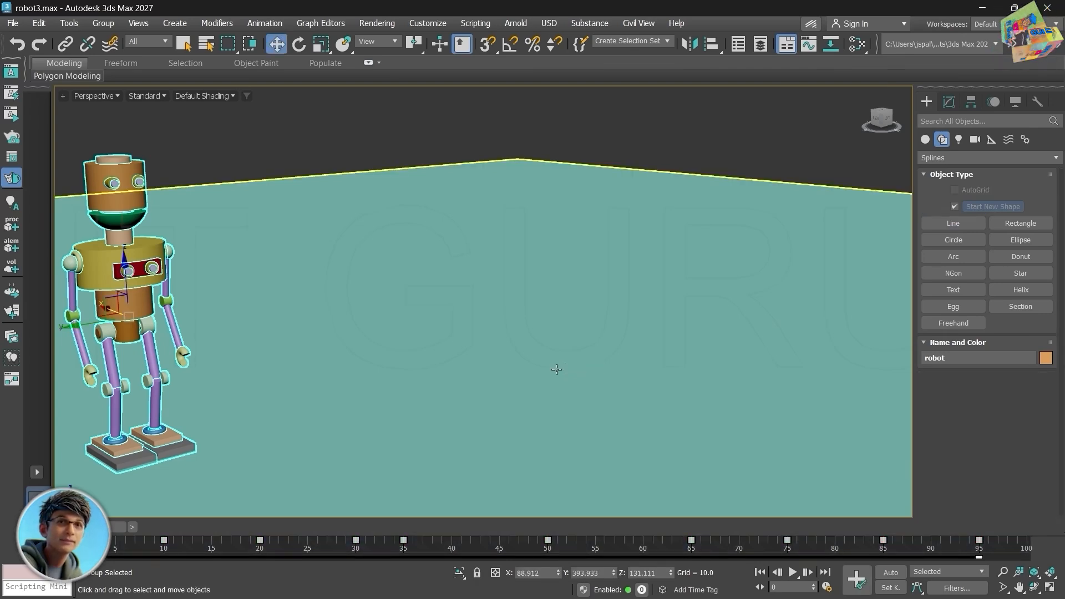
- Show all four viewports and frame the whole ground plane with the robot in the Top view
left_click(1050, 588)
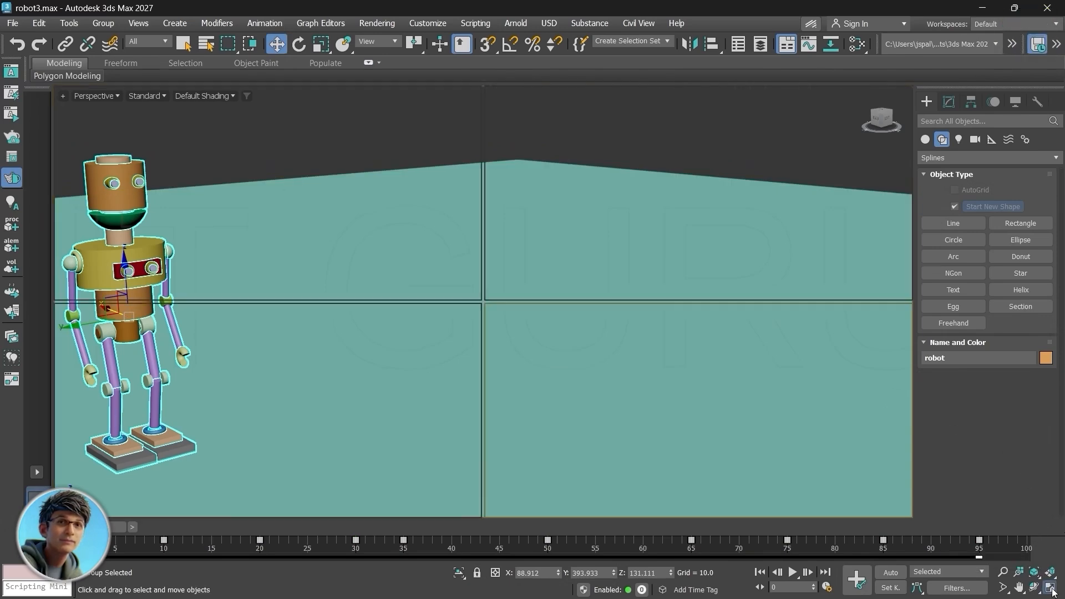
key("z")
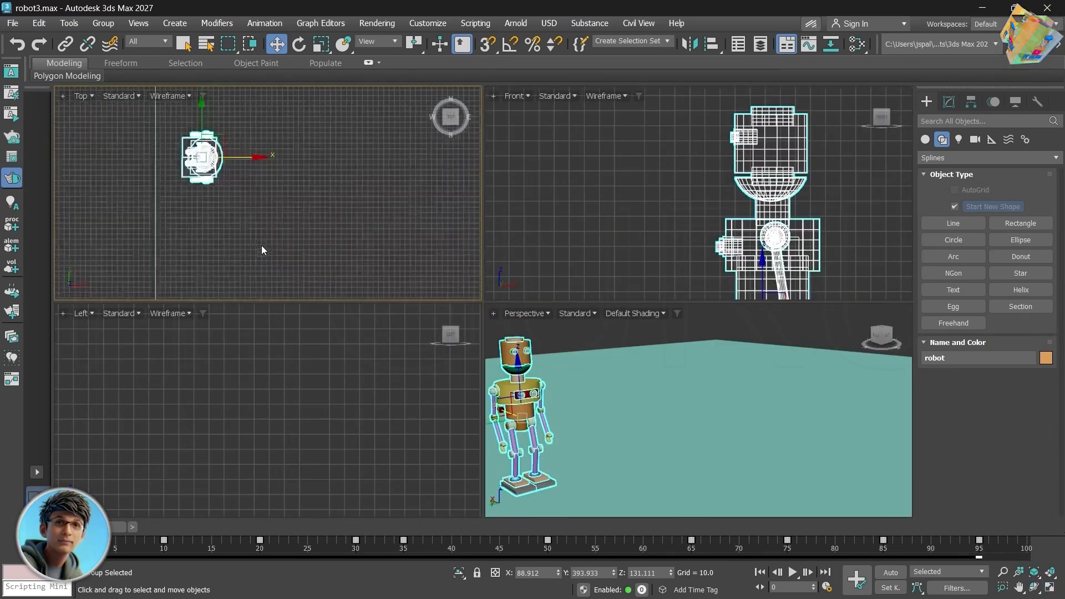
scroll(307, 241, "up", 3)
middle_click_drag(306, 240, 348, 252)
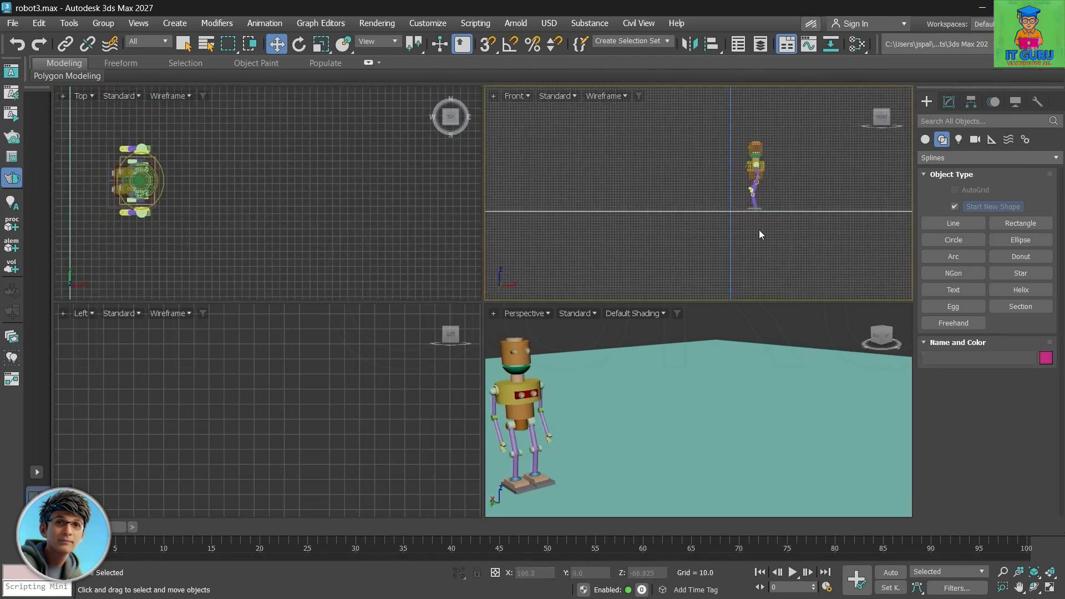
scroll(763, 235, "down", 2)
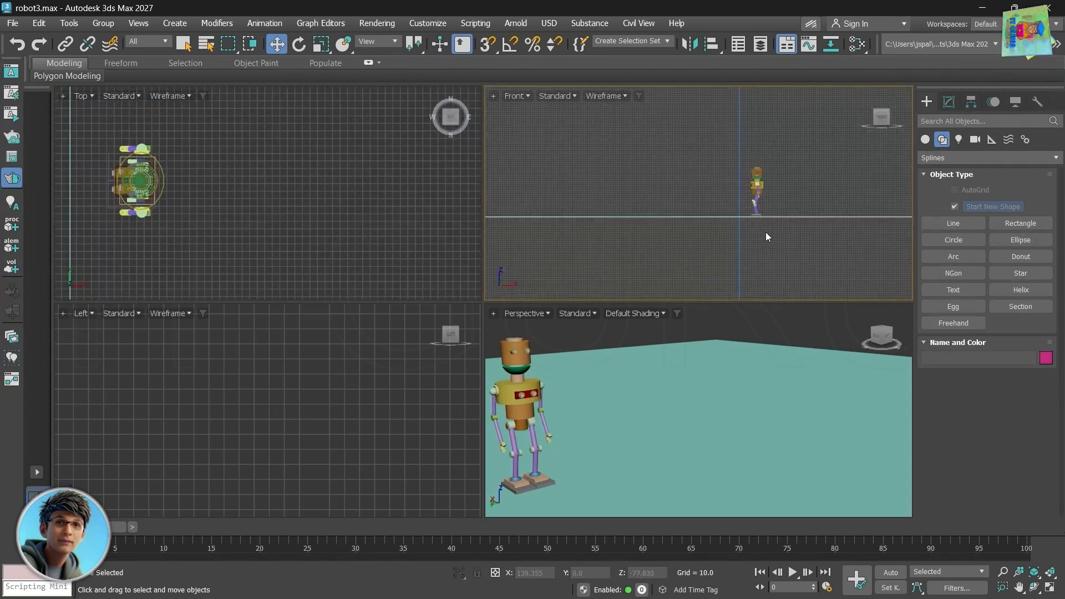
middle_click_drag(757, 252, 716, 259)
scroll(224, 336, "down", 5)
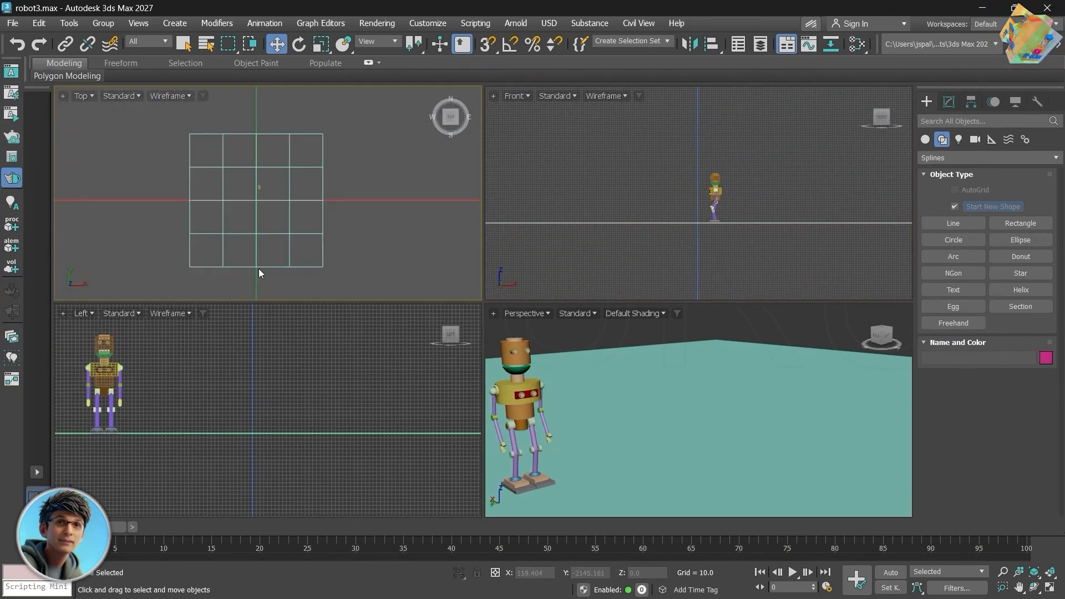
left_click(259, 187)
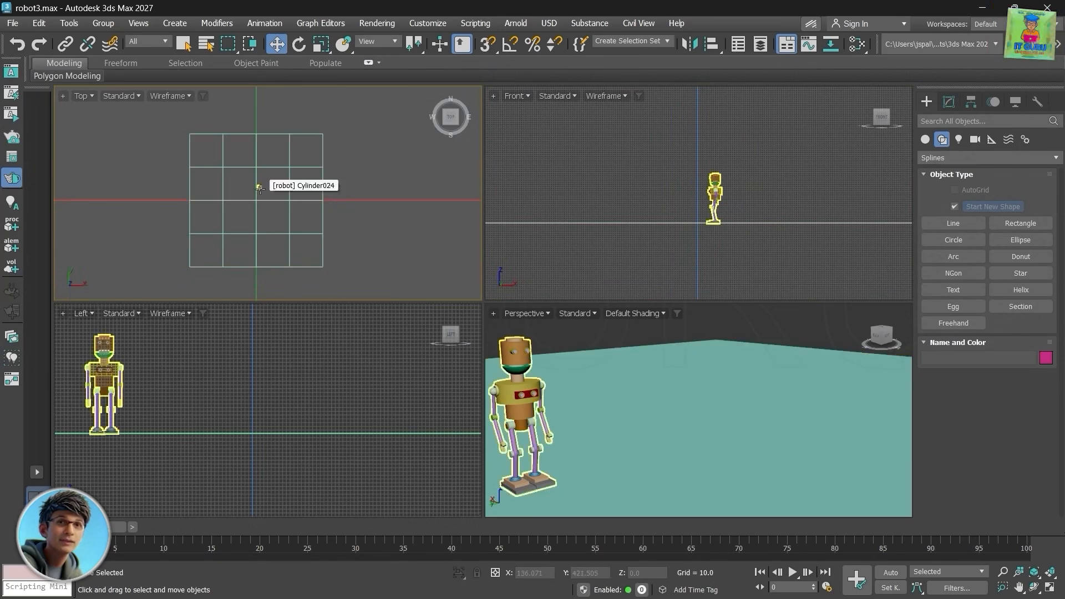
scroll(259, 188, "up", 2)
left_click(289, 193)
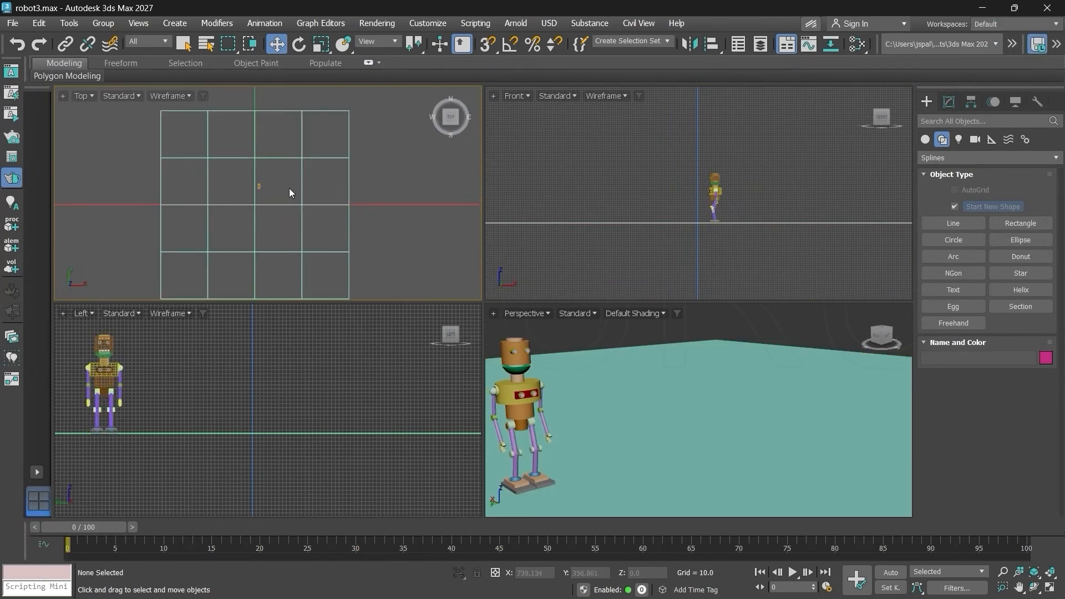
- Reposition the robot group on the ground plane from the Top view to about X 720, Y -561
key("alt+w")
left_click(465, 288)
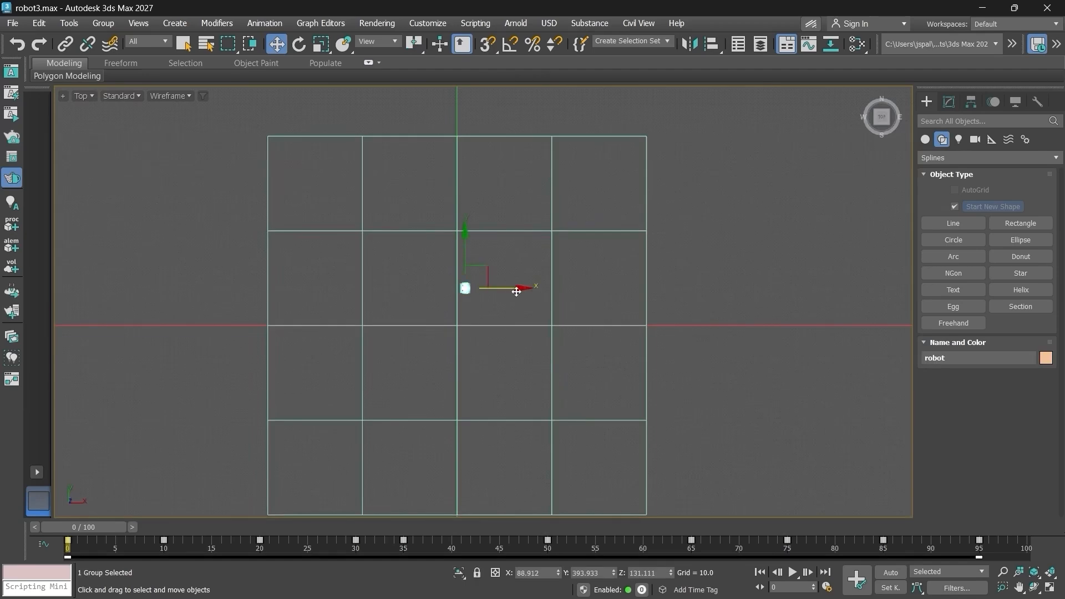
left_click_drag(516, 289, 365, 290)
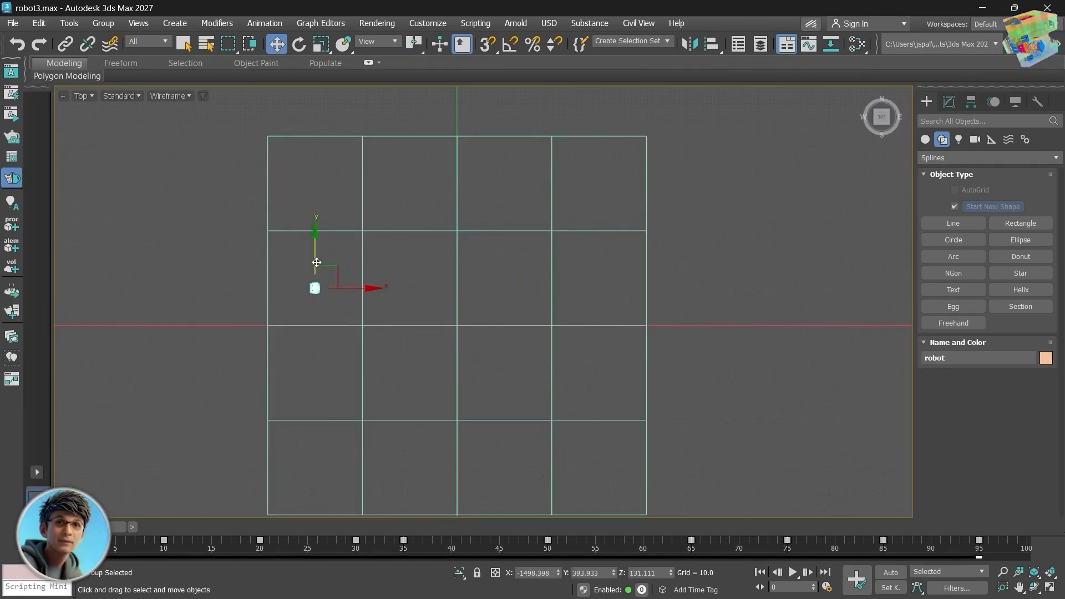
left_click_drag(317, 263, 316, 353)
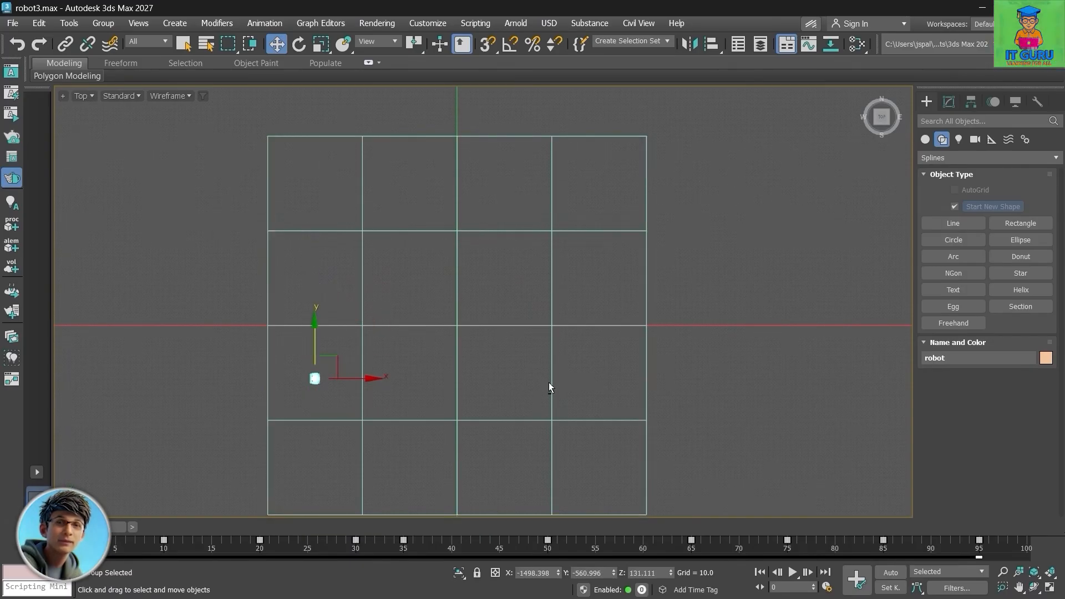
key("alt+w")
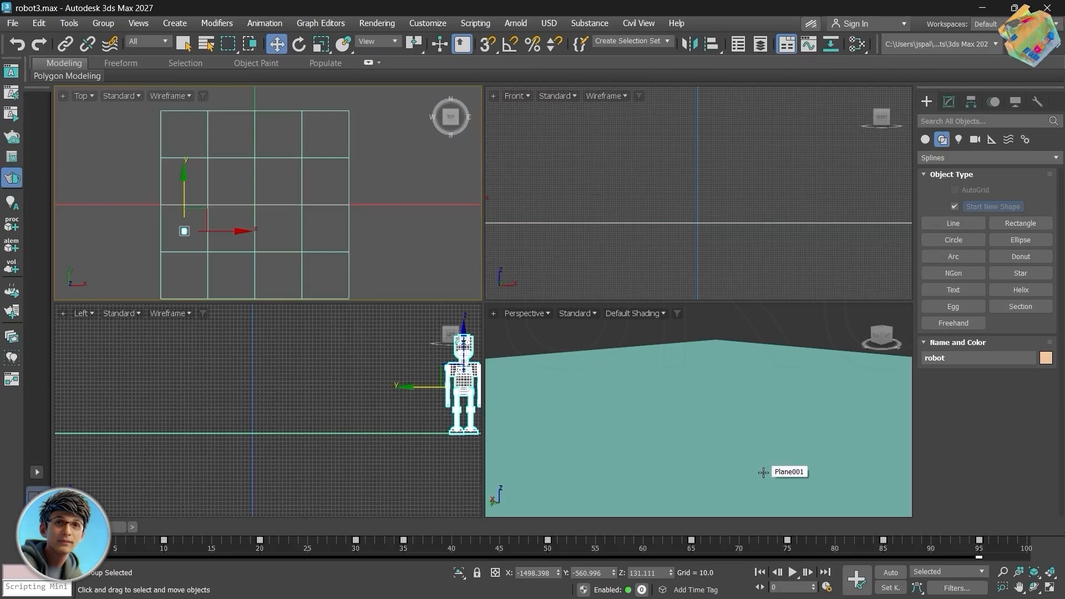
left_click_drag(197, 240, 303, 240)
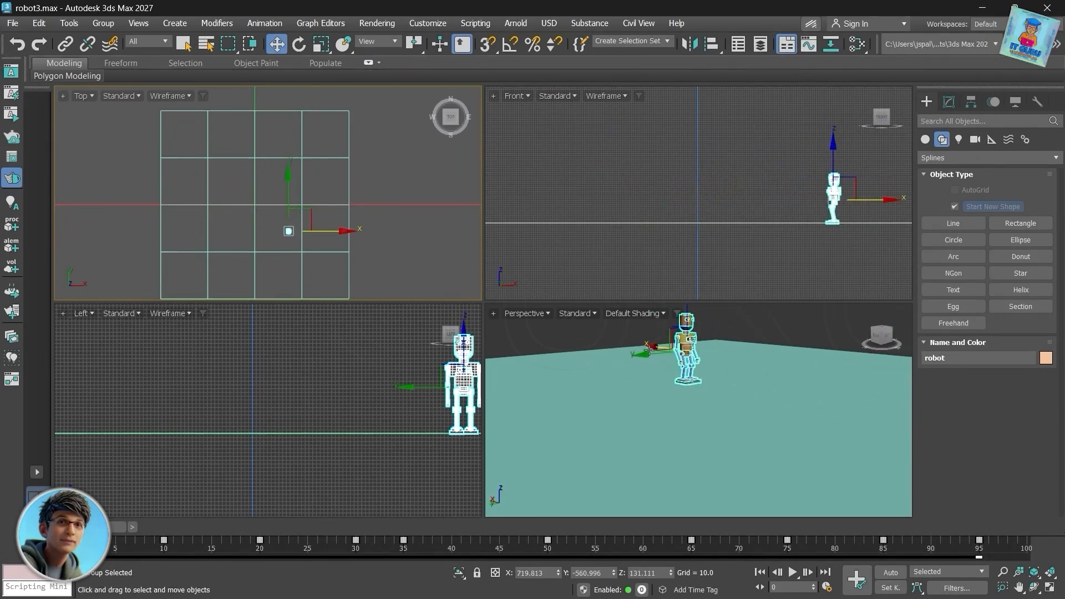
- Move the robot group along the Y axis to about Y 87, near the middle of the ground plane
left_click_drag(649, 355, 487, 364)
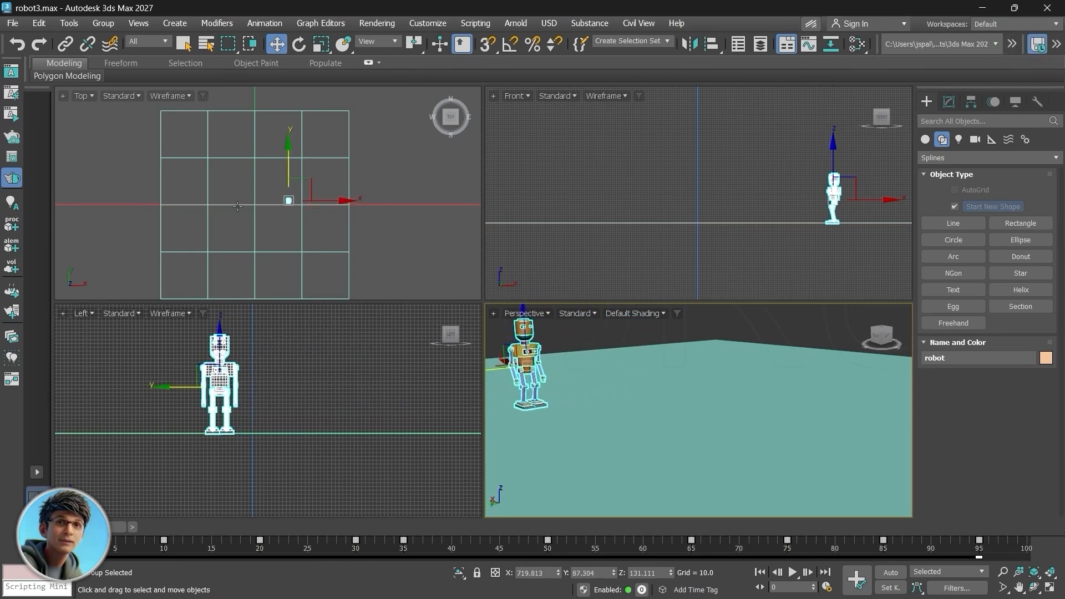
left_click(961, 229)
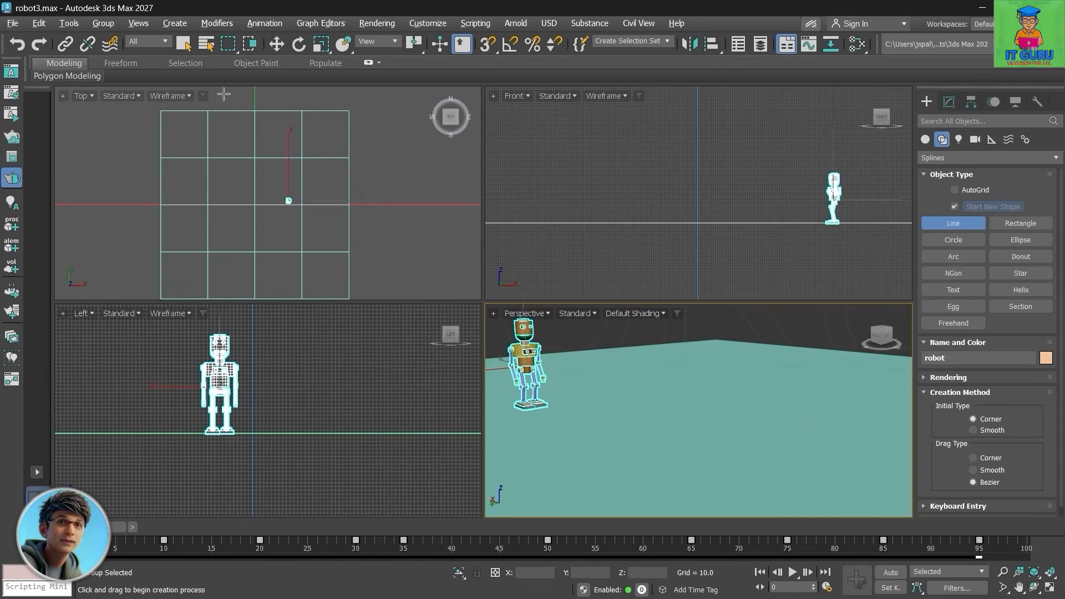
key("w")
mouse_move(491, 371)
left_mouse_down()
mouse_move(729, 378)
mouse_move(490, 371)
left_mouse_up()
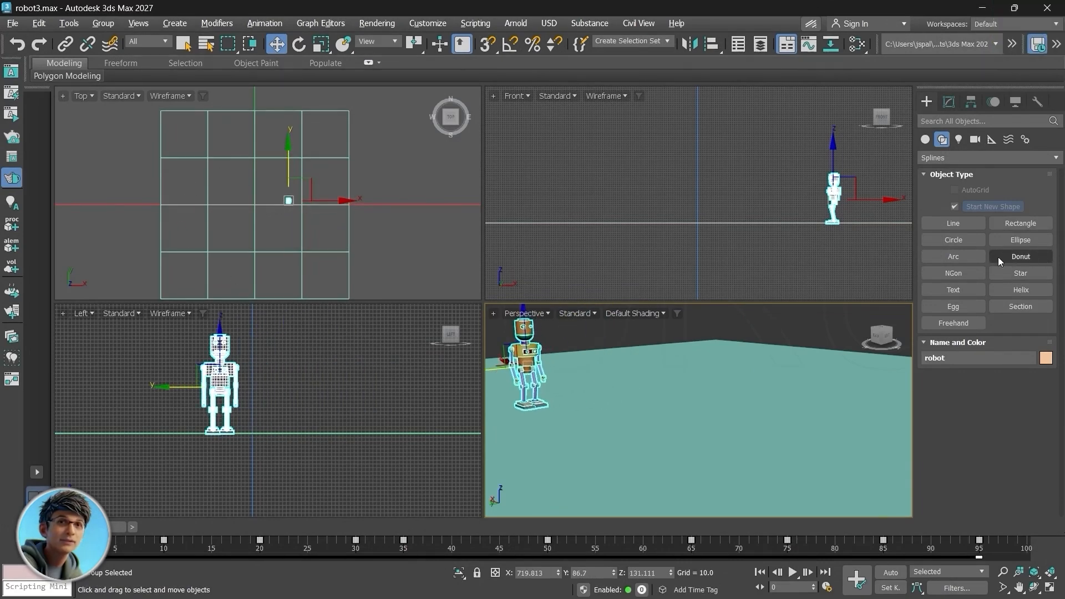
- Draw a winding open line in the Top view, starting beside the robot, looping around the plane and curling back inside the loop
left_click(953, 223)
left_click_drag(297, 212, 316, 243)
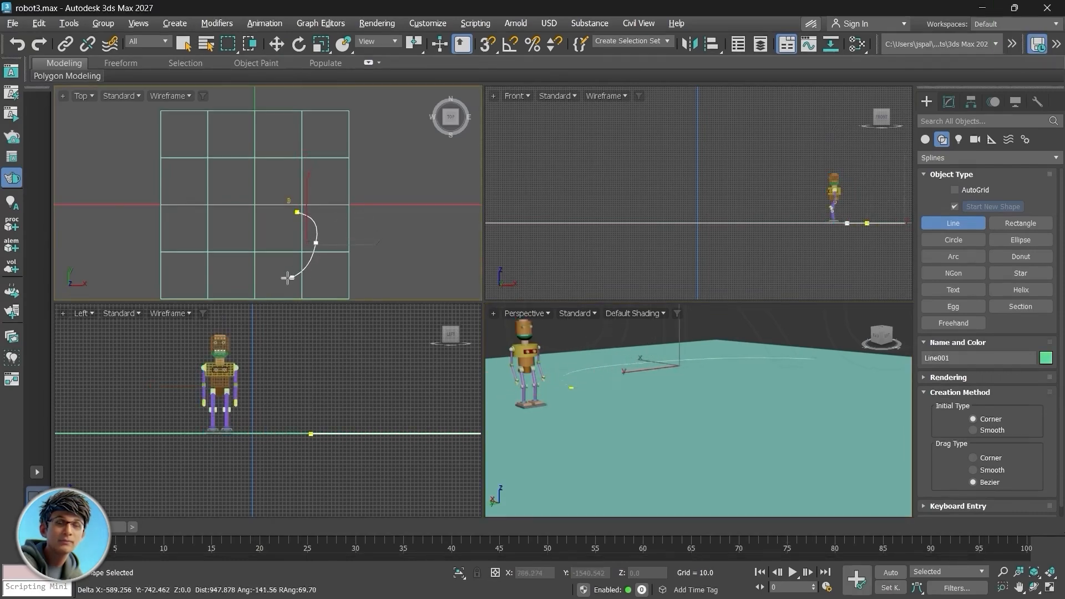
left_click_drag(256, 284, 182, 271)
left_click_drag(182, 210, 188, 198)
left_click(234, 162)
left_click(271, 195)
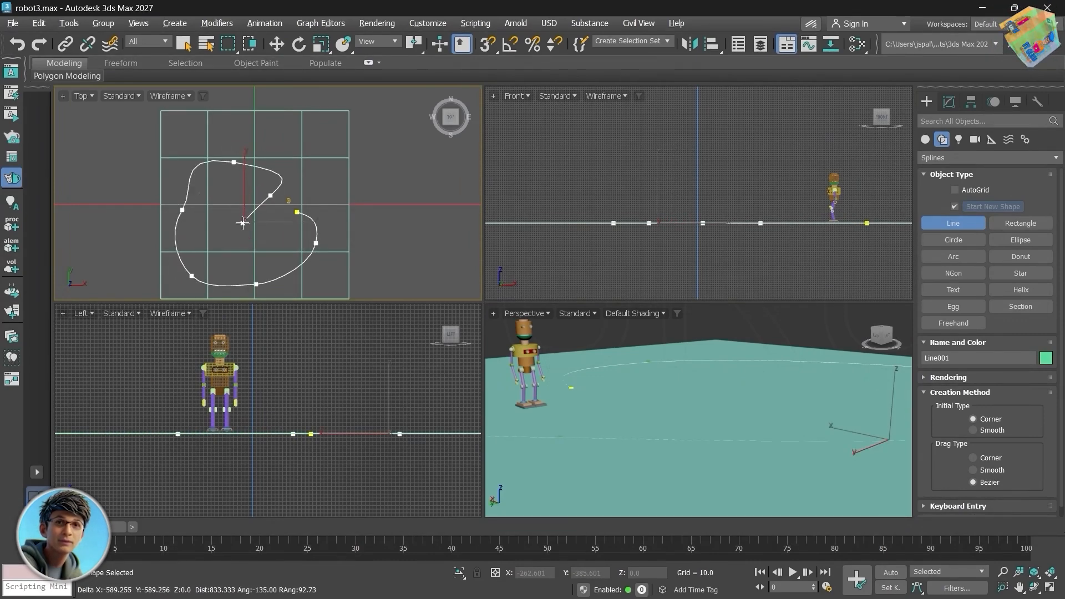
left_click(243, 223)
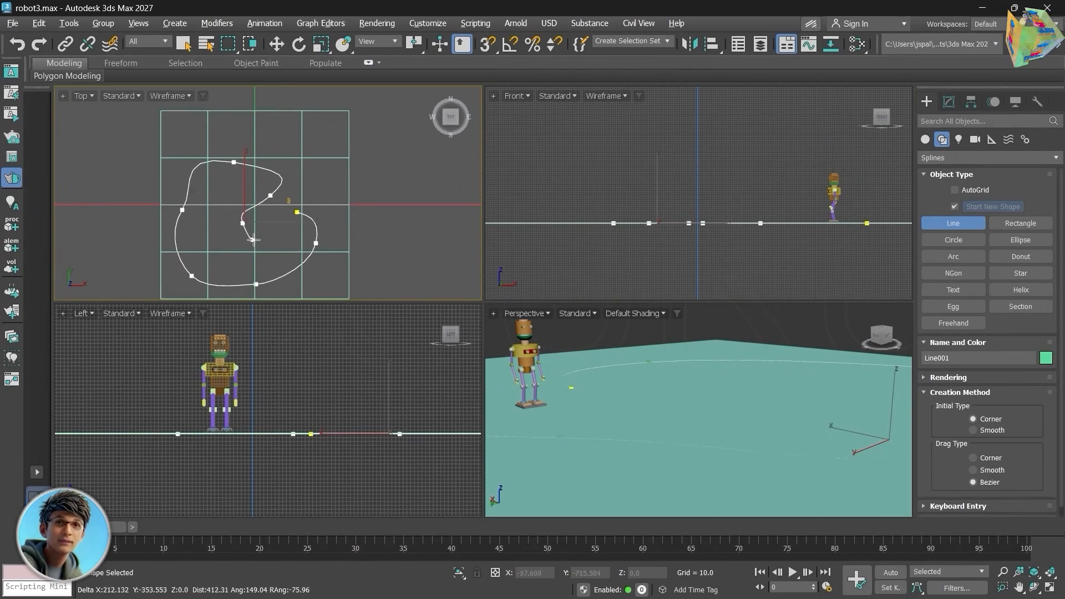
left_click(287, 254)
left_click(222, 270)
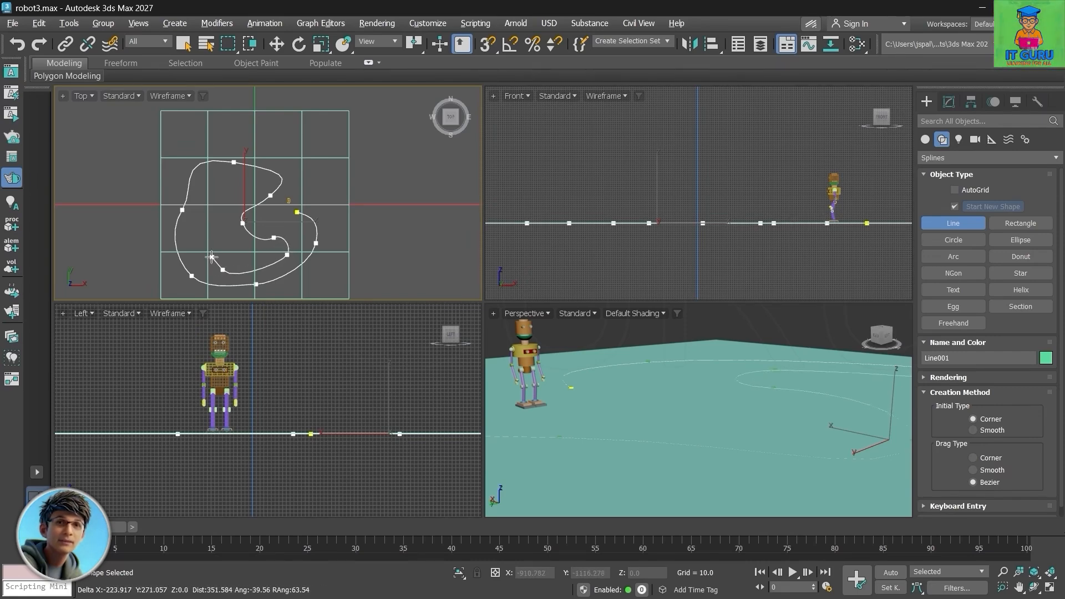
left_click(204, 221)
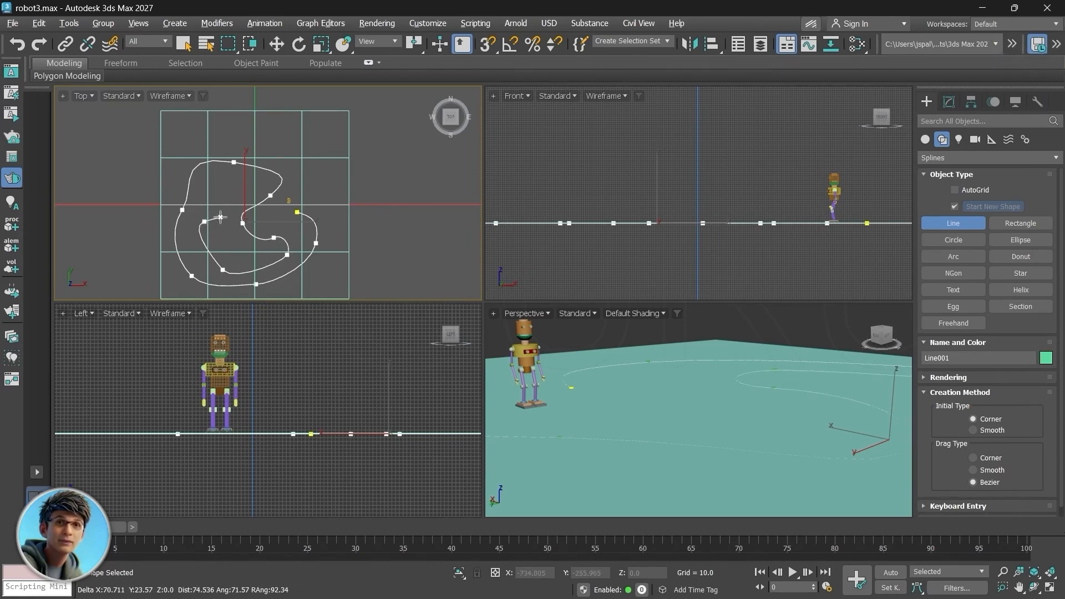
left_click(223, 200)
right_click(223, 199)
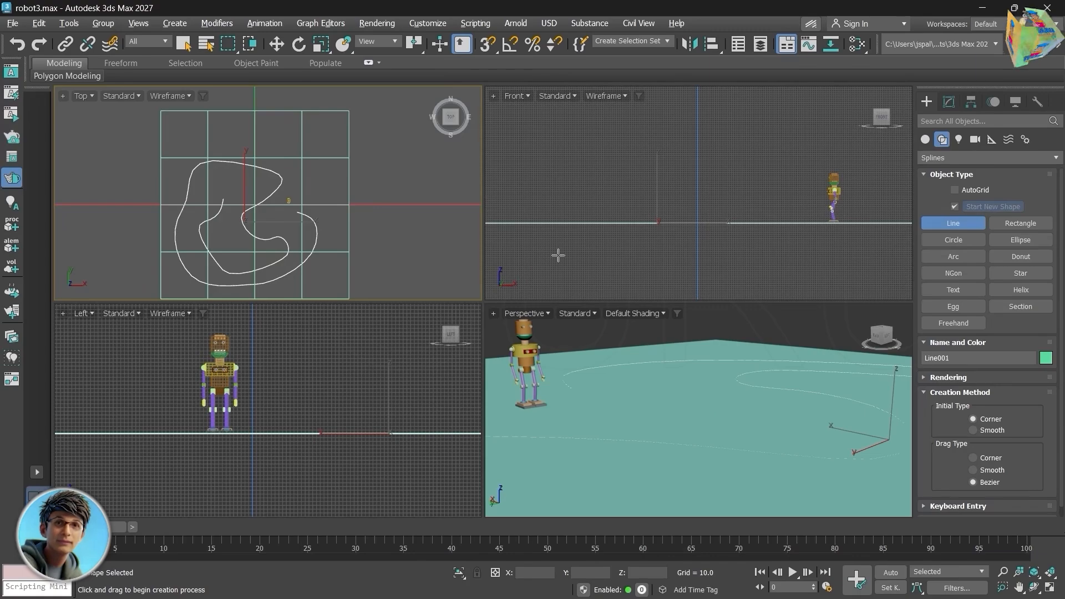
- Raise the drawn line slightly above the ground plane in the Front view, to about Z 10.7
key("alt+w")
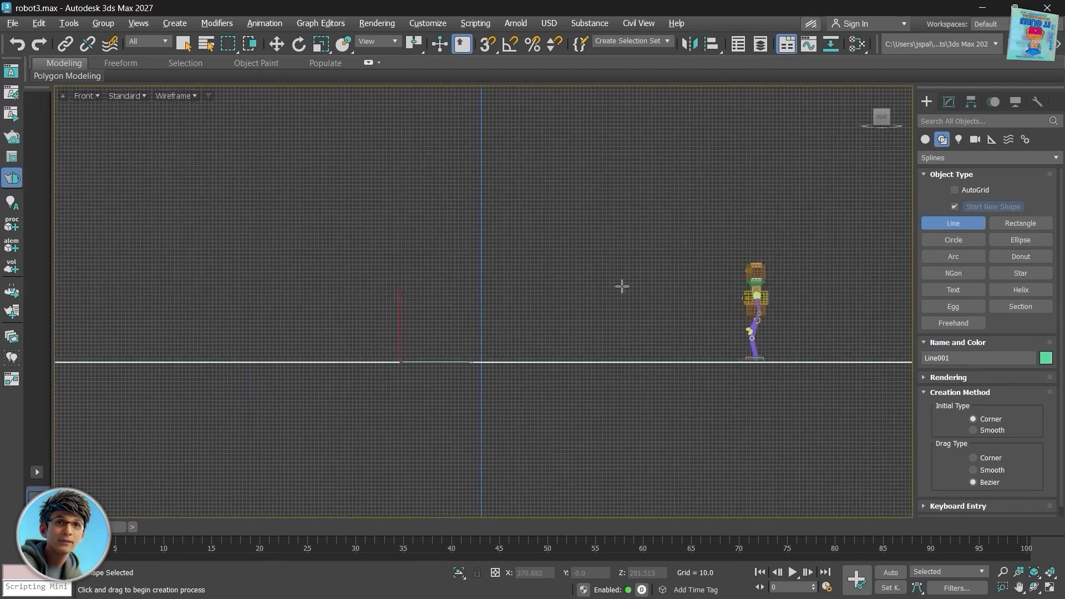
key("alt+w")
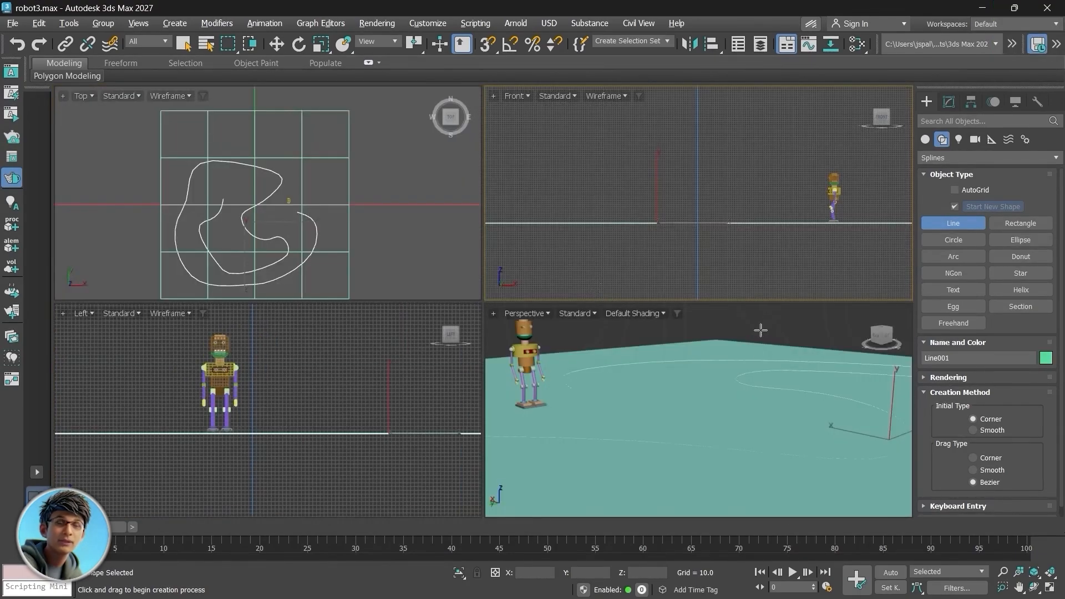
right_click(728, 258)
key("w")
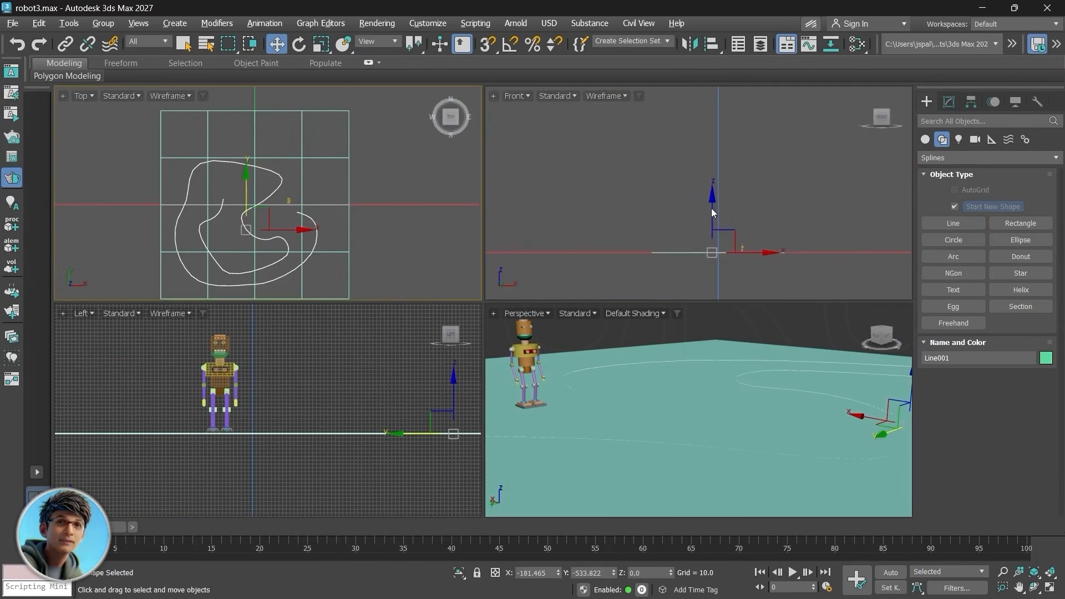
left_click(716, 253)
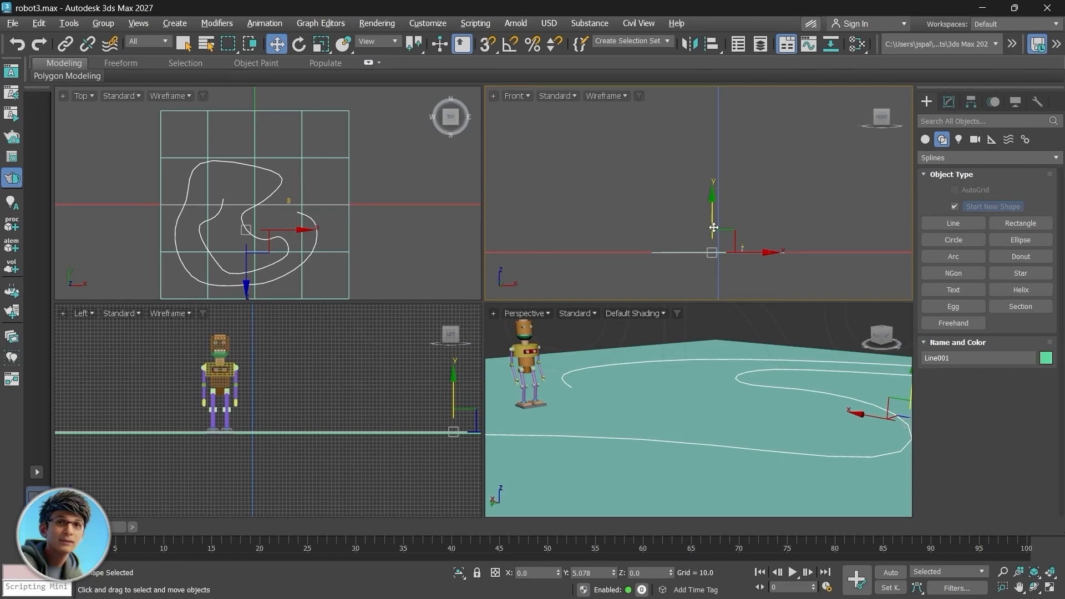
left_click_drag(714, 228, 715, 227)
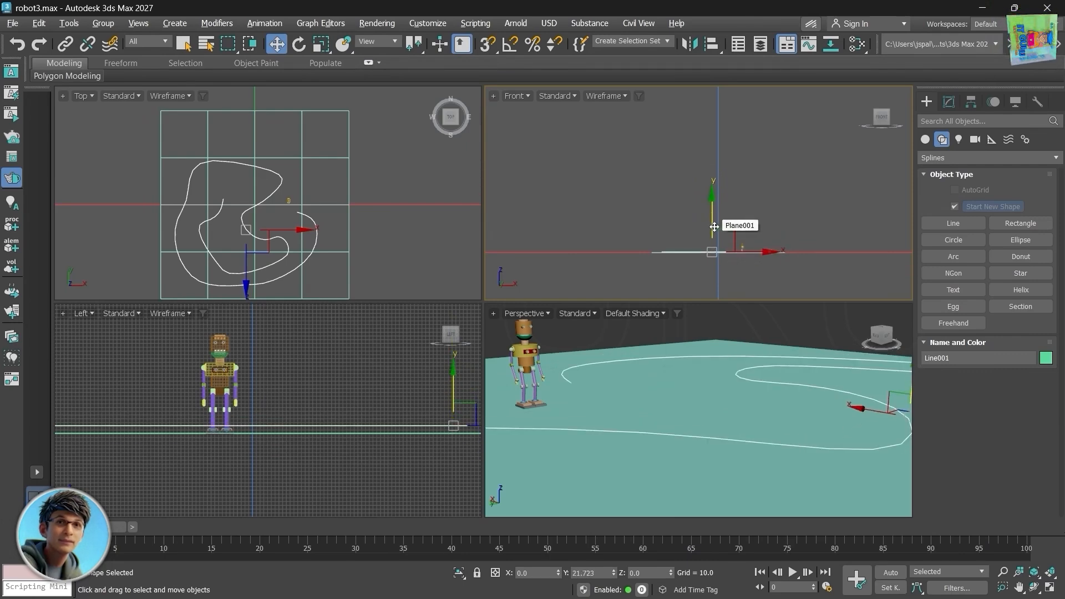
scroll(694, 255, "up", 6)
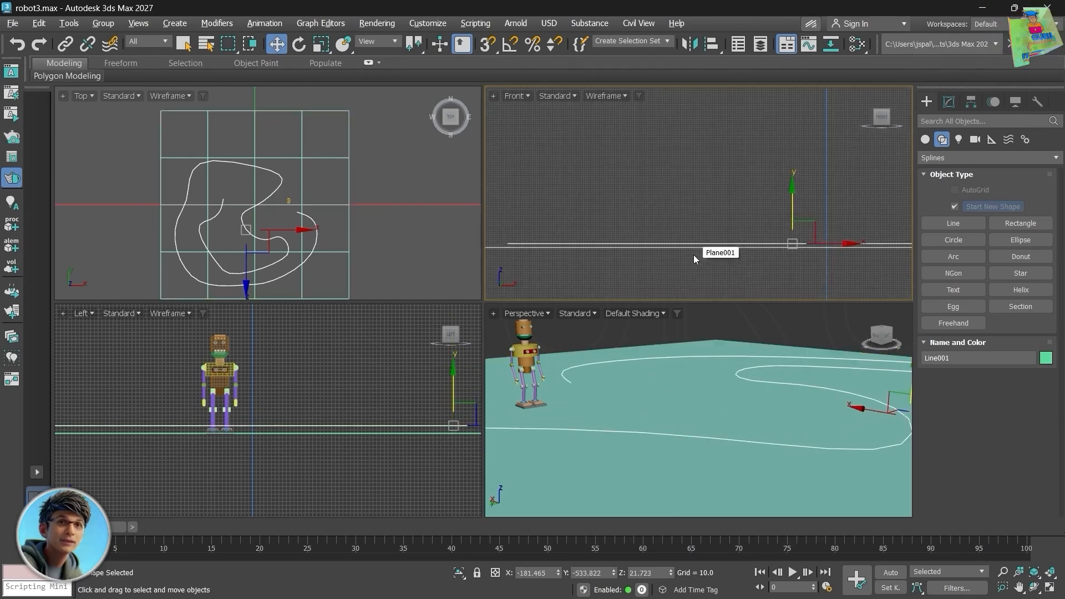
left_click_drag(792, 220, 793, 218)
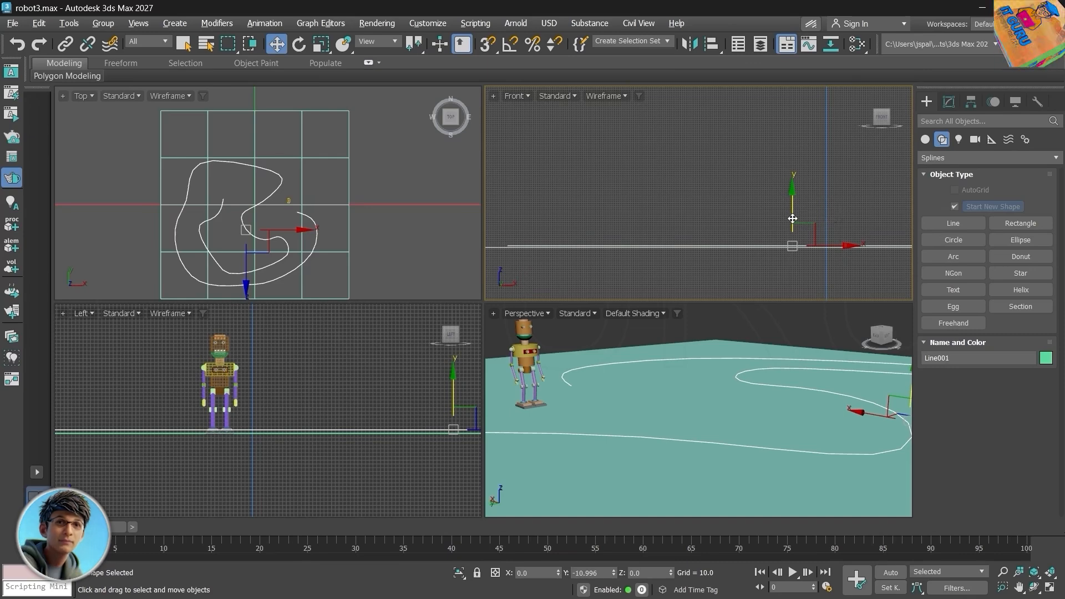
- Set the drawn line's object color to the very pale cyan of the 3ds Max palette
scroll(750, 430, "down", 5)
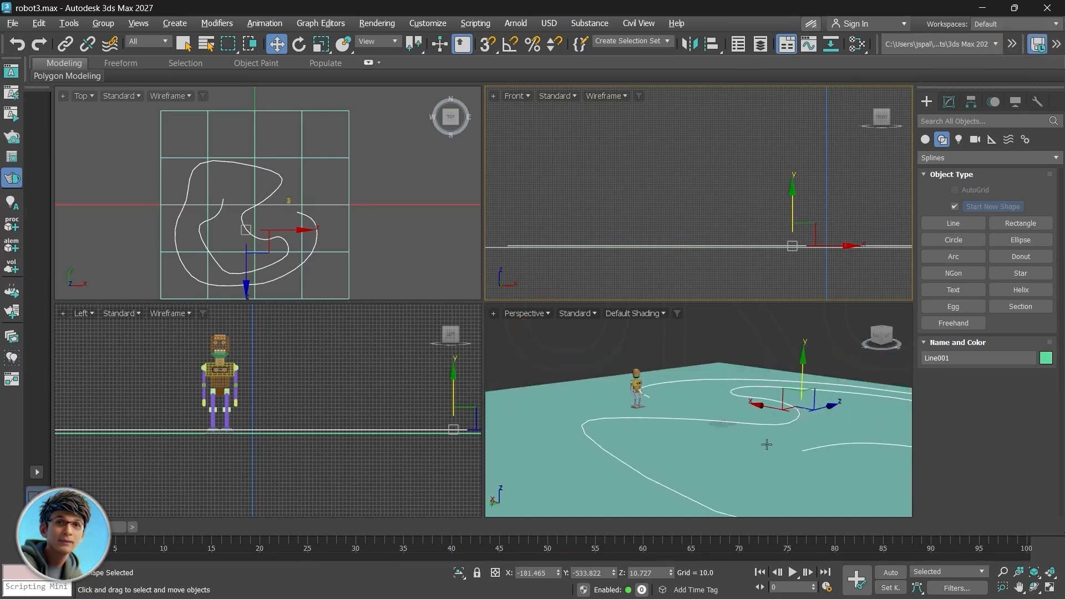
middle_click_drag(772, 446, 687, 447)
scroll(742, 423, "down", 2)
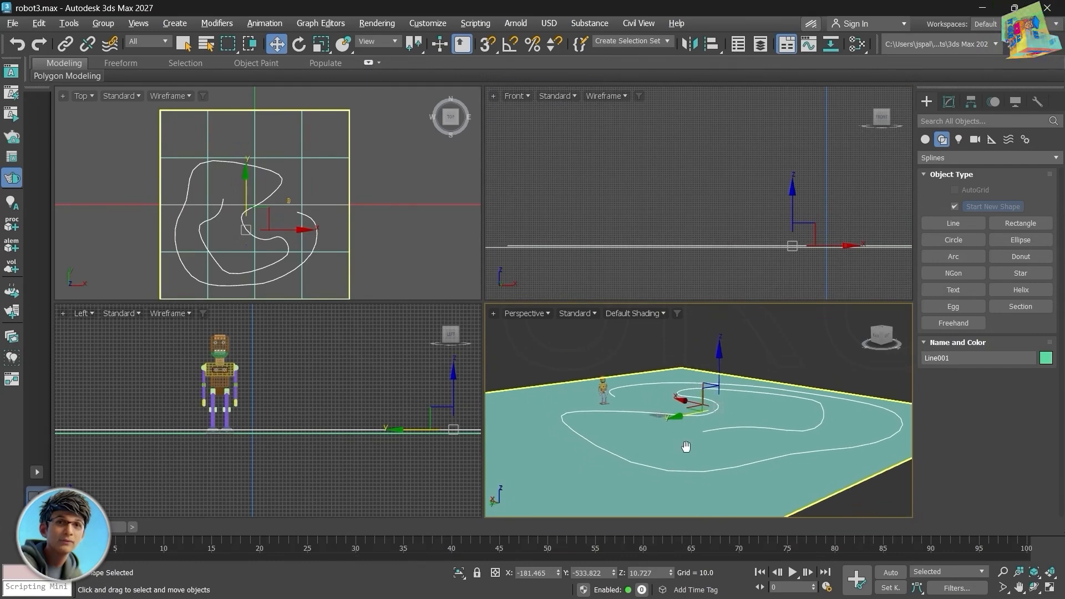
left_click(1047, 358)
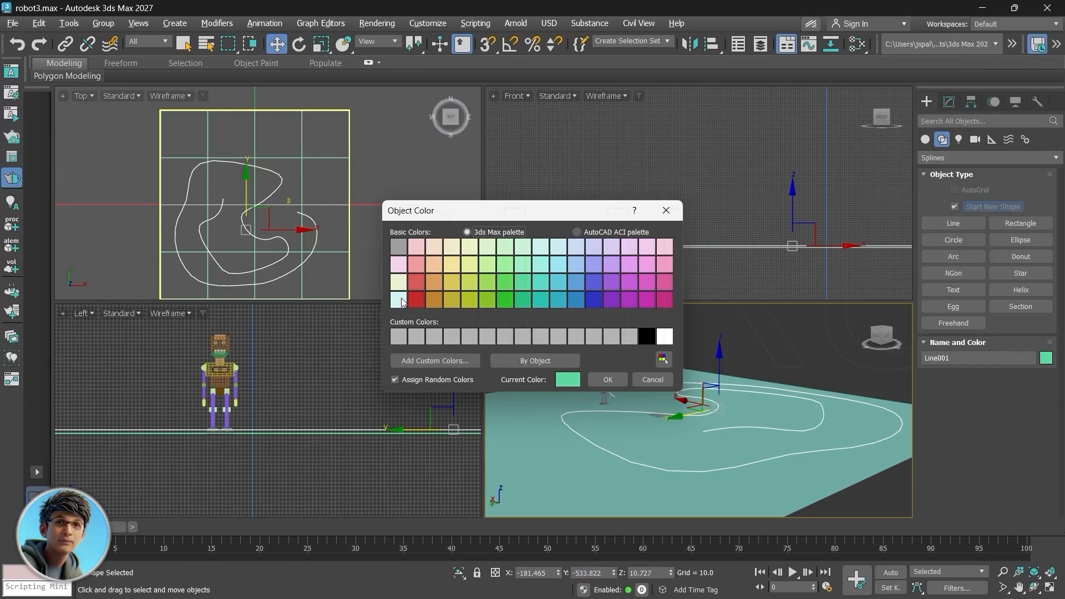
left_click(399, 300)
left_click(609, 380)
- Change the ground plane's object color to gray
left_click(561, 465)
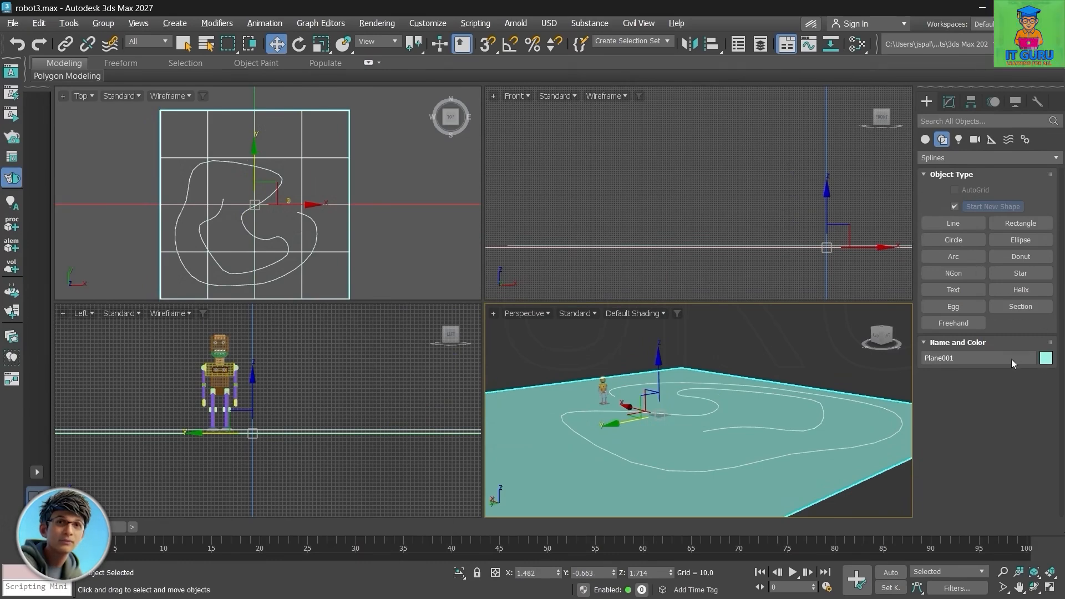
left_click(1047, 358)
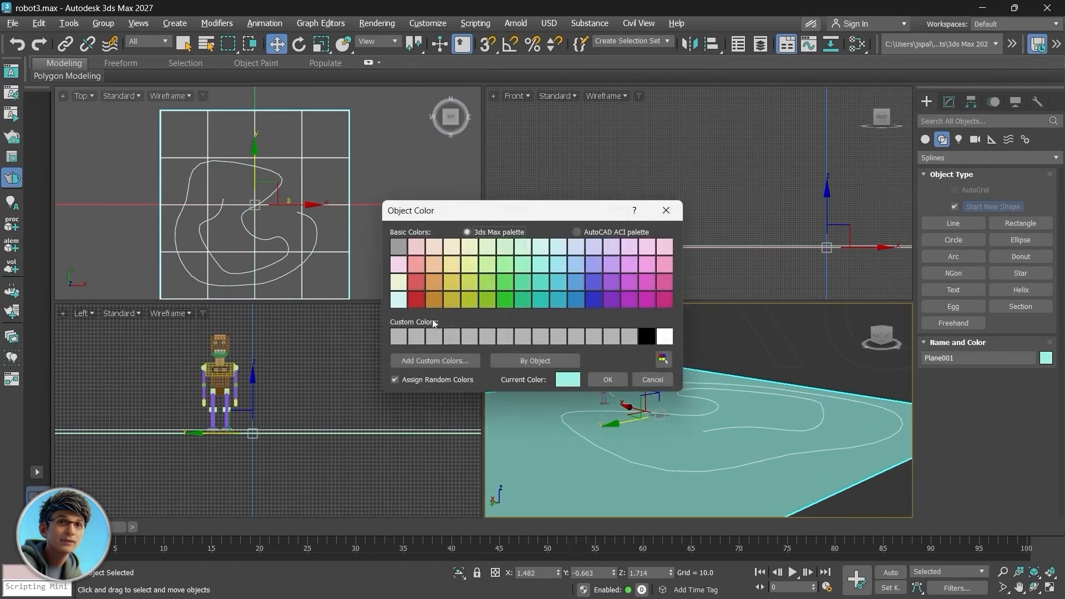
left_click(608, 380)
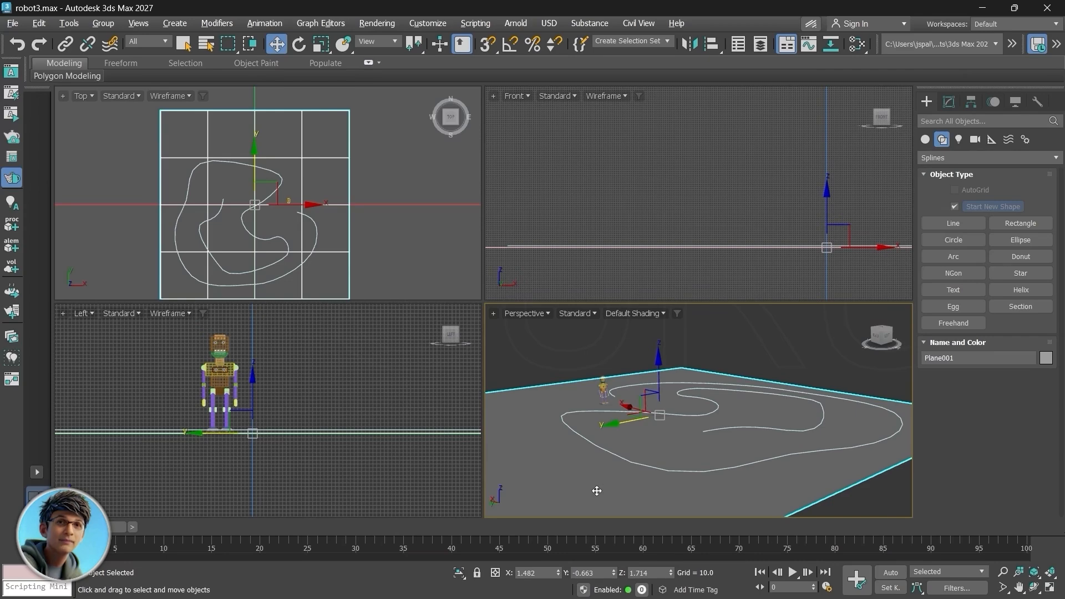
- Maximize the Perspective view from the other side and rotate the robot group about 150 degrees around its Z axis
middle_click_drag(597, 491, 647, 500, "alt")
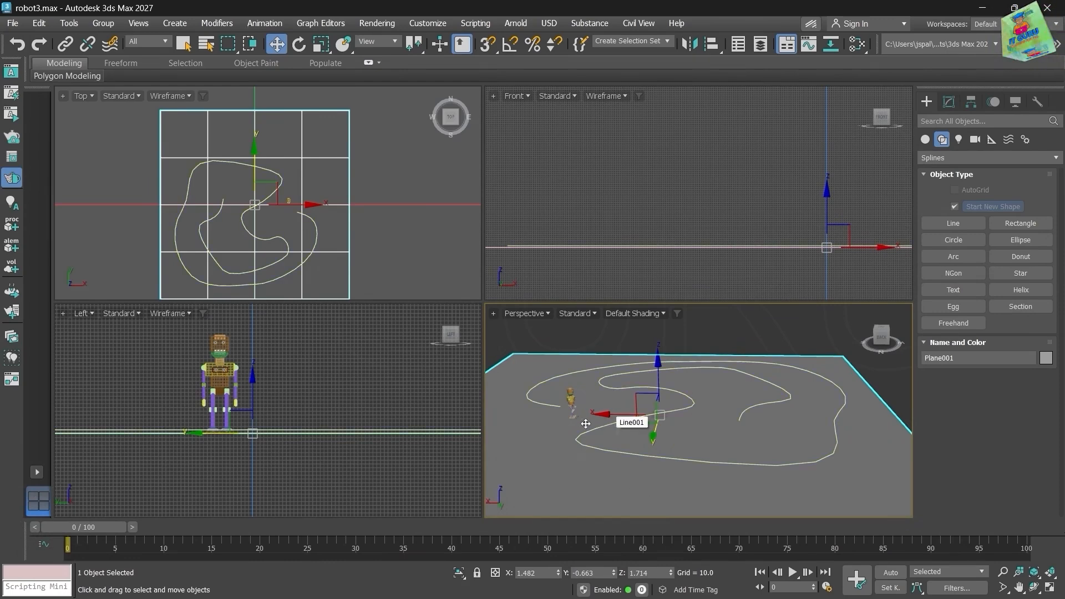
key("alt+w")
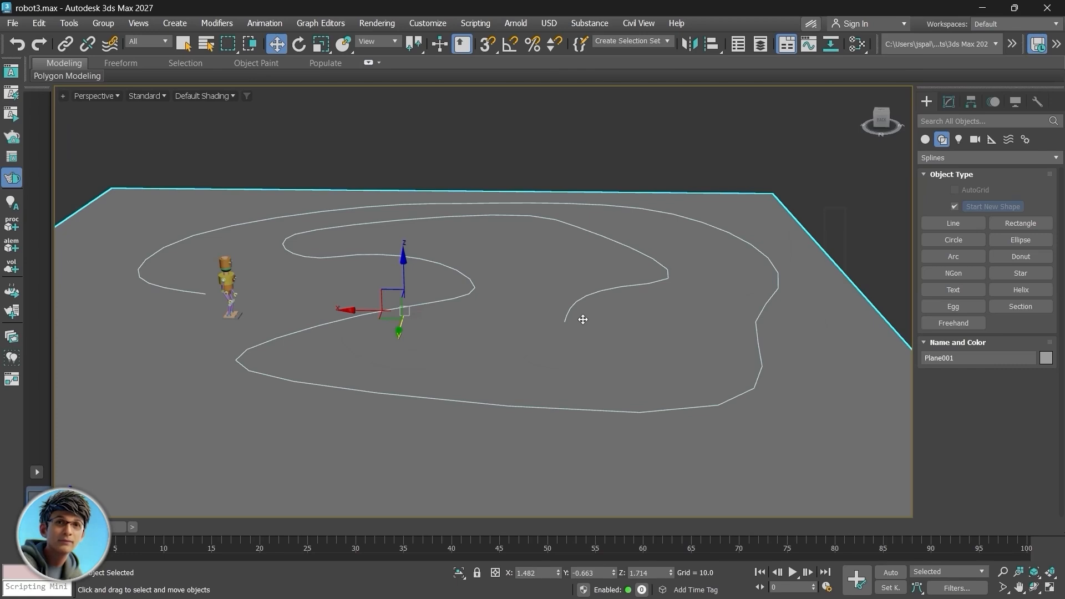
left_click(226, 283)
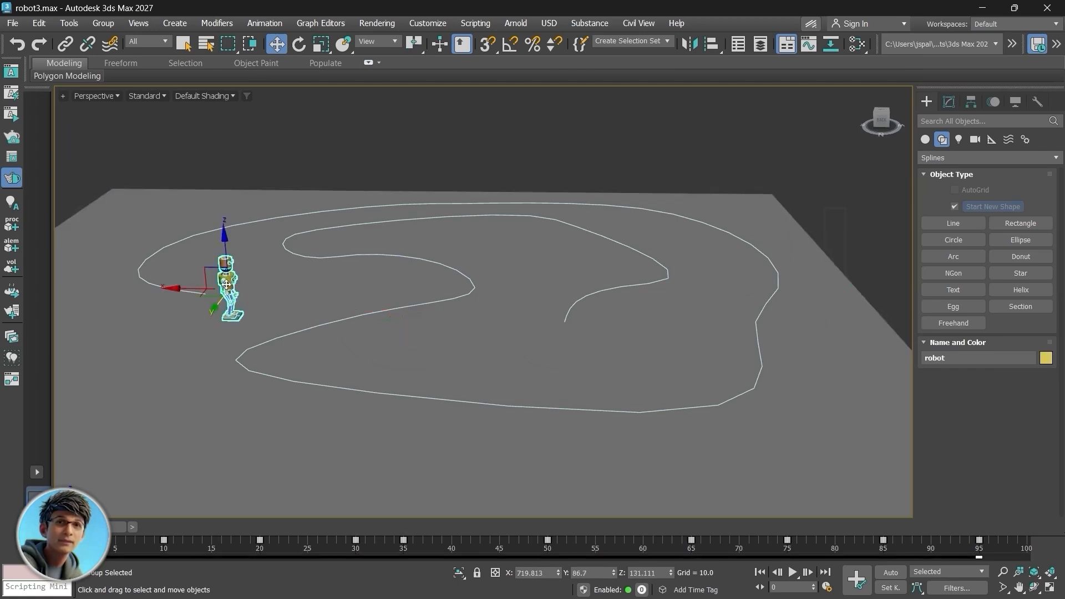
left_click(298, 44)
left_click_drag(240, 307, 426, 267)
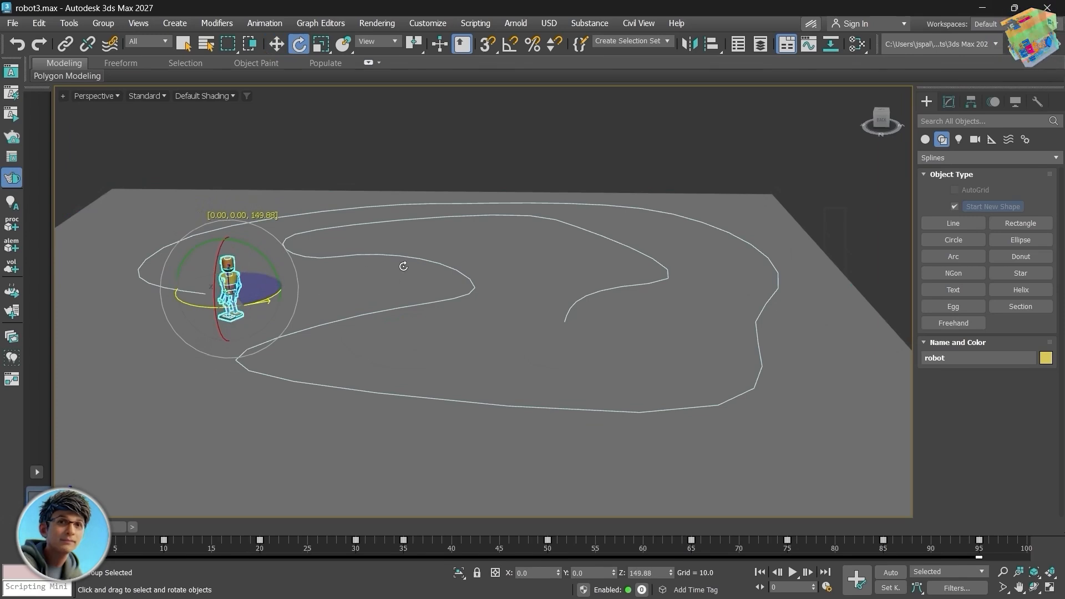
left_click(318, 144)
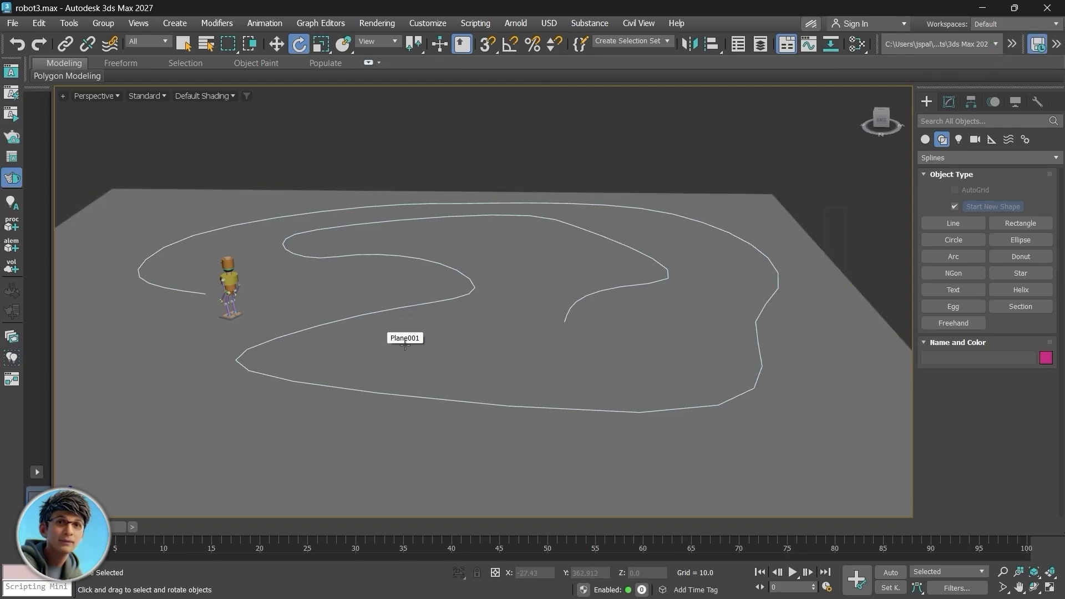
- Assign a Path Constraint controller to the robot group's Position track
left_click(228, 285)
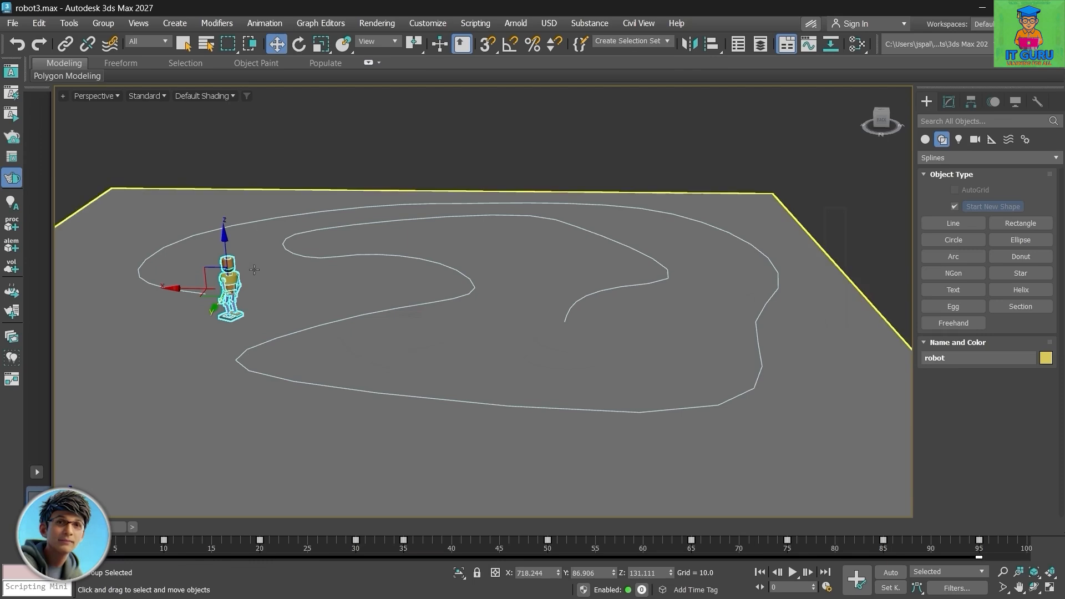
left_click(993, 102)
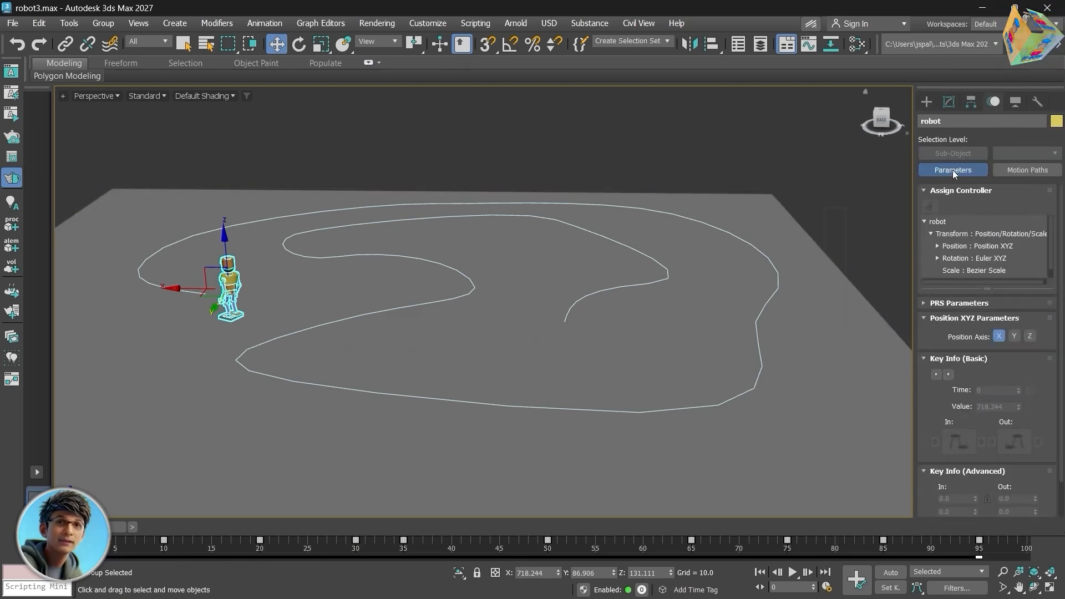
left_click(974, 246)
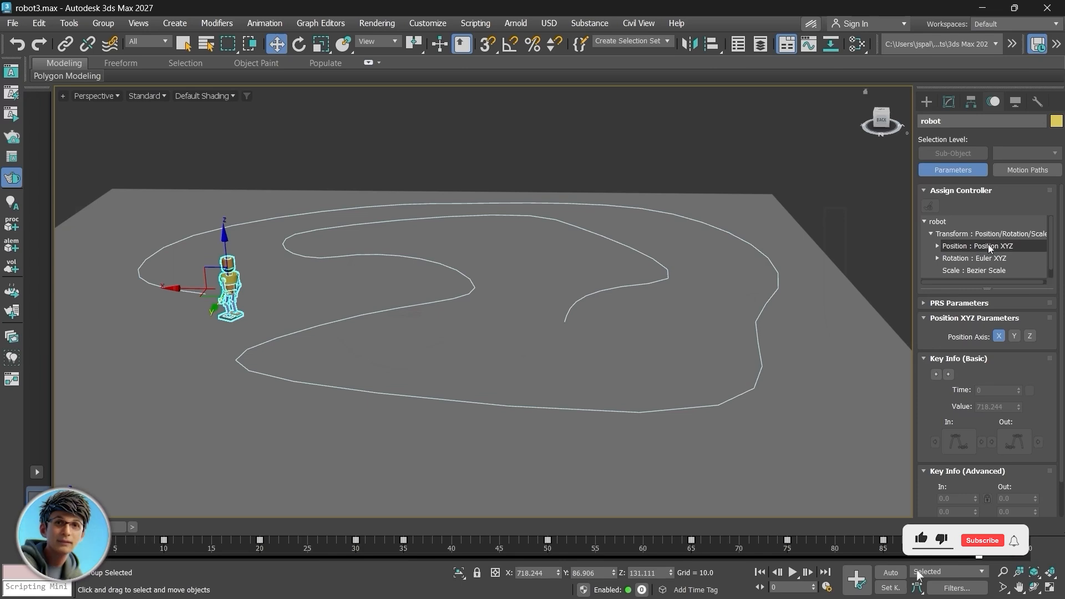
left_click(989, 246)
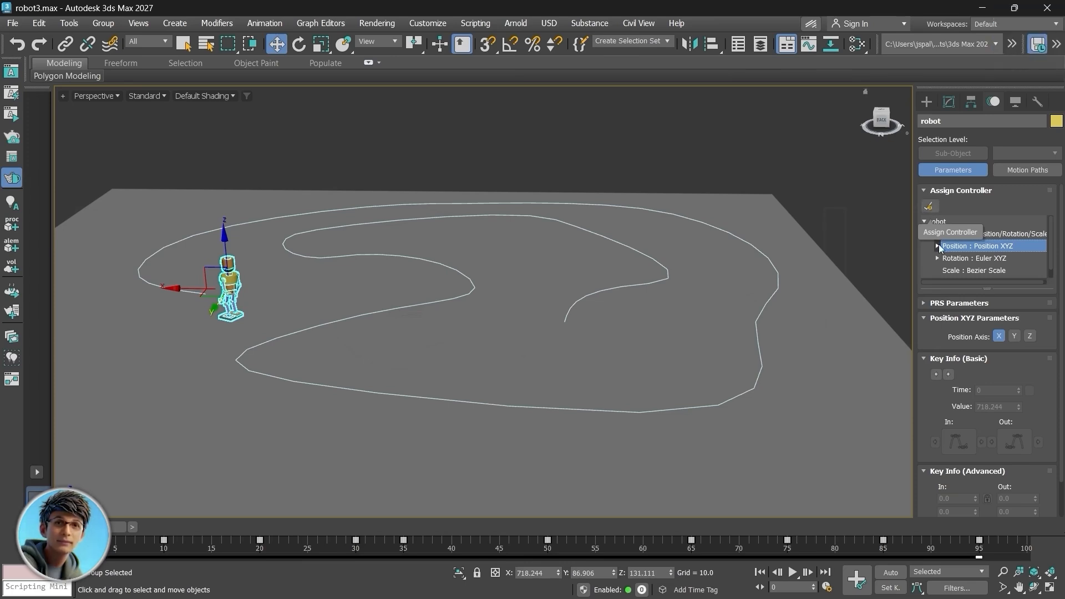
left_click(931, 207)
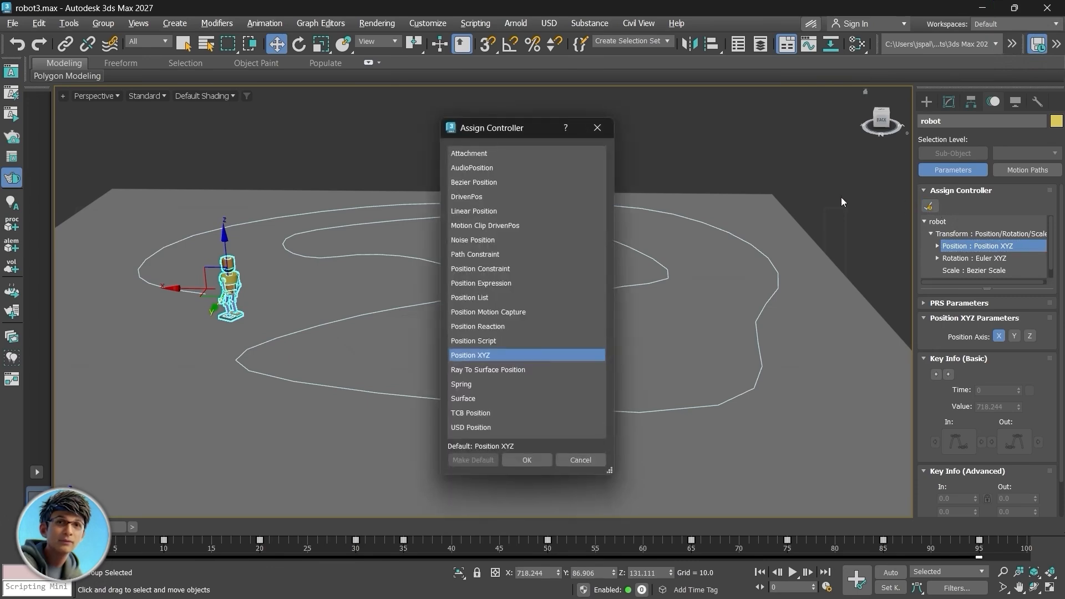
left_click(464, 255)
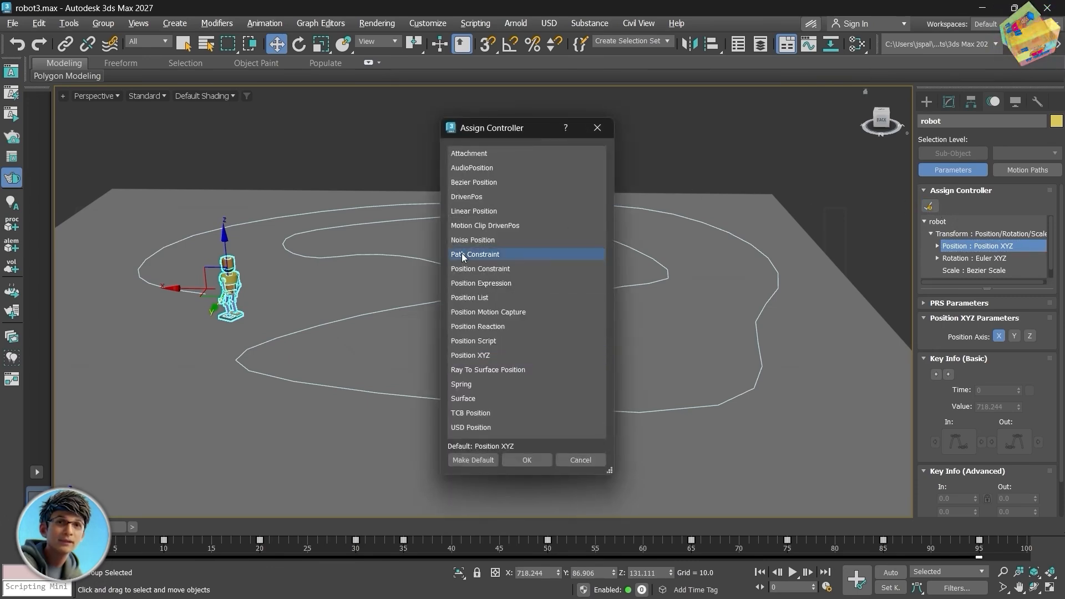
left_click(527, 460)
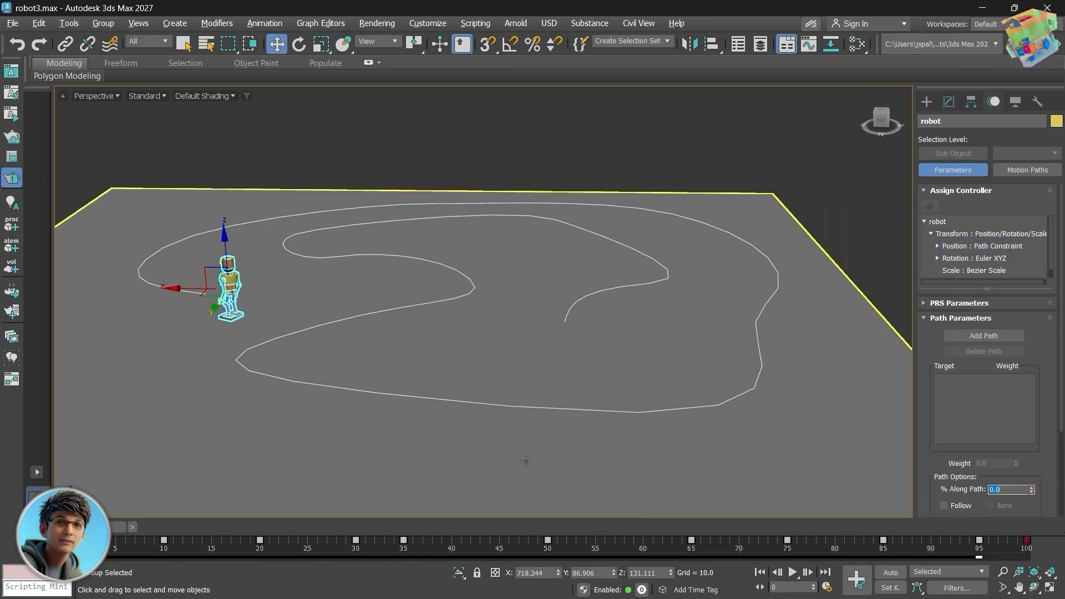
- Add the winding line Line001 as the target path of the robot group's Path Constraint
left_click(989, 337)
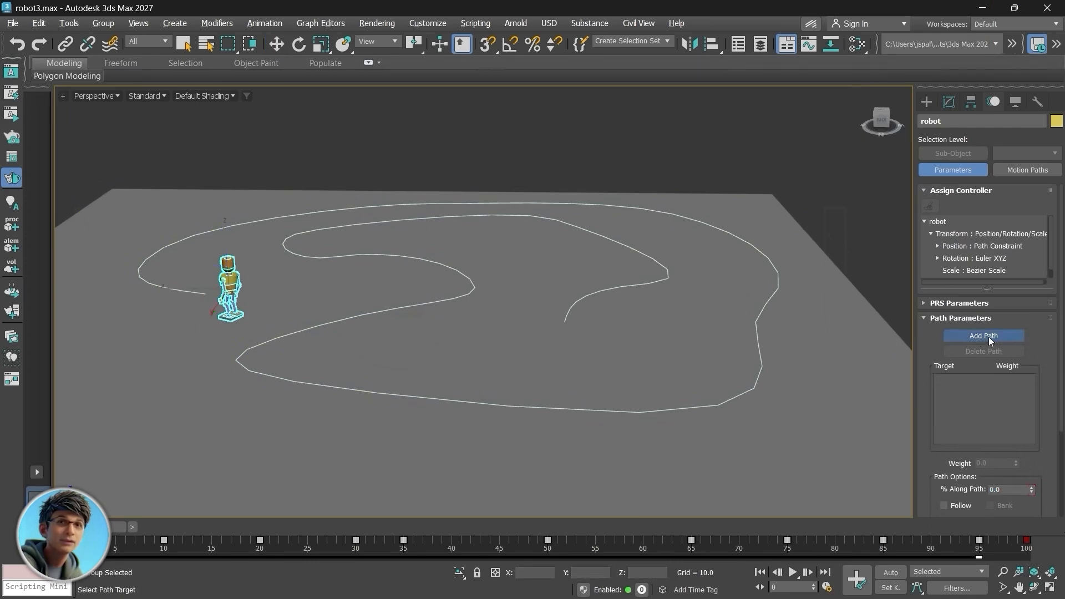
left_click(744, 393)
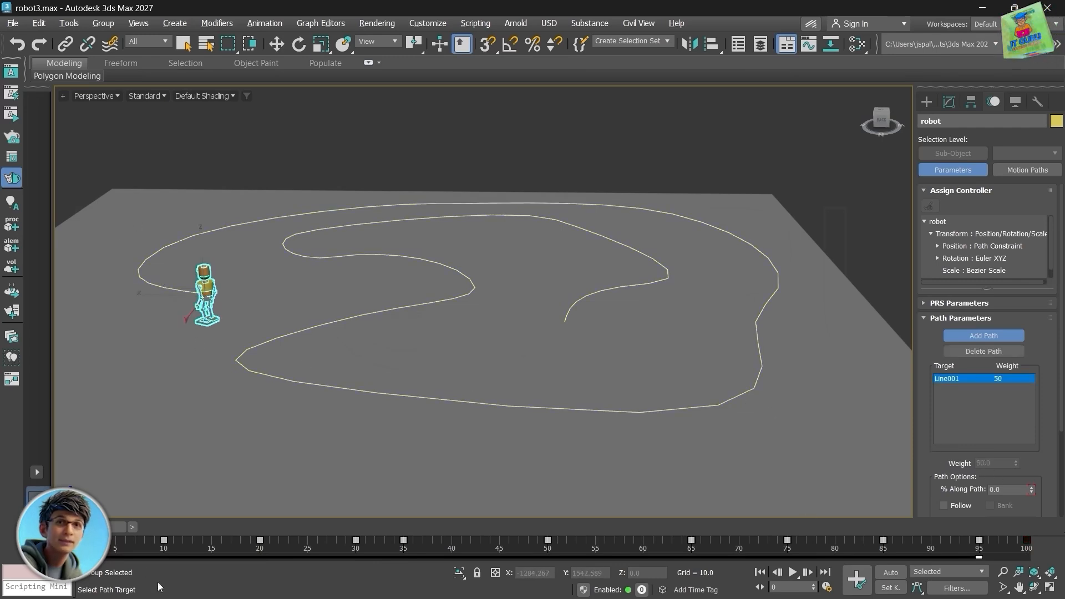
mouse_move(91, 530)
left_mouse_down()
mouse_move(248, 531)
mouse_move(78, 536)
left_mouse_up()
left_click(984, 335)
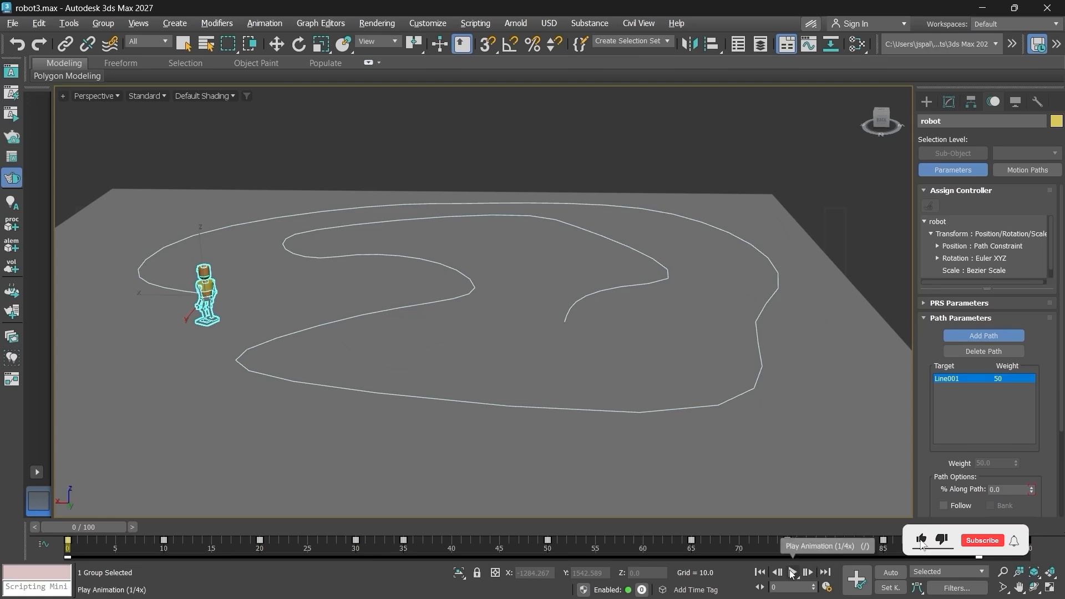
- Play the animation to check the robot's travel along the line, stop it, and return to frame 0
left_click(792, 572)
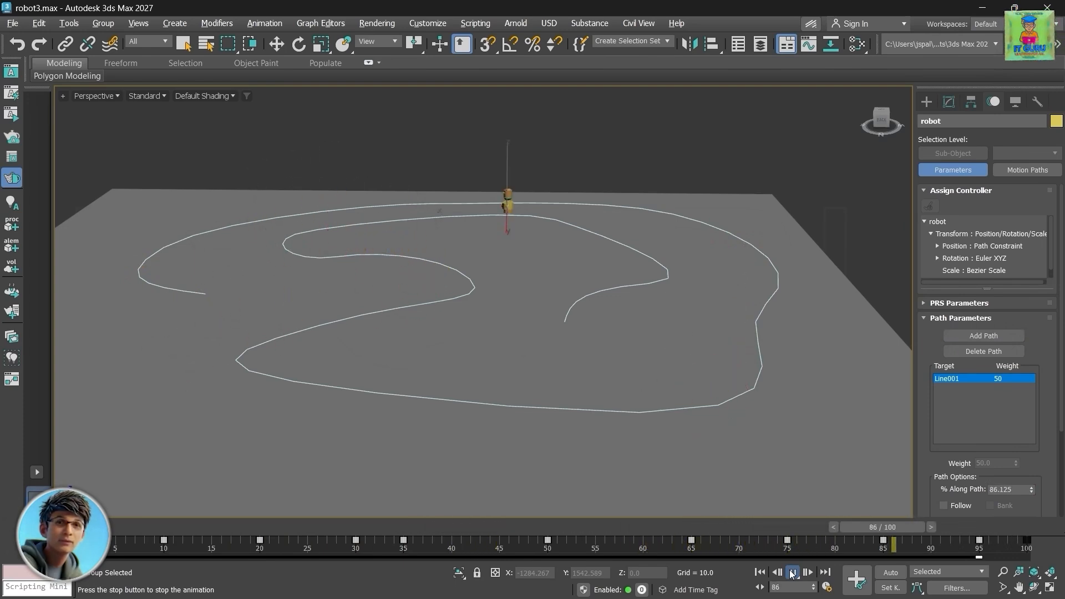
left_click(793, 572)
left_click(984, 335)
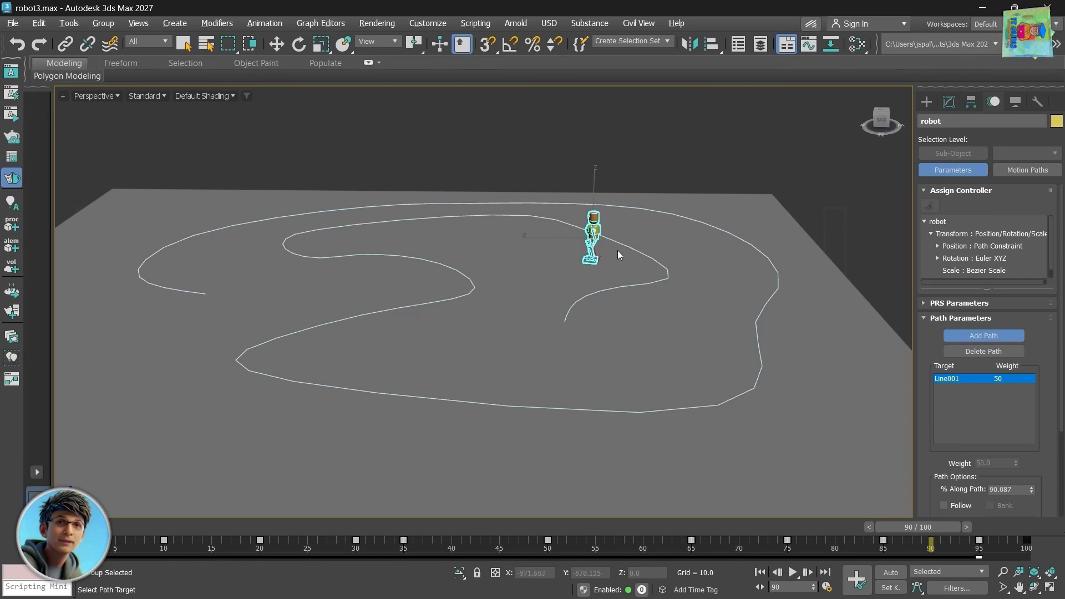
scroll(551, 311, "up", 2)
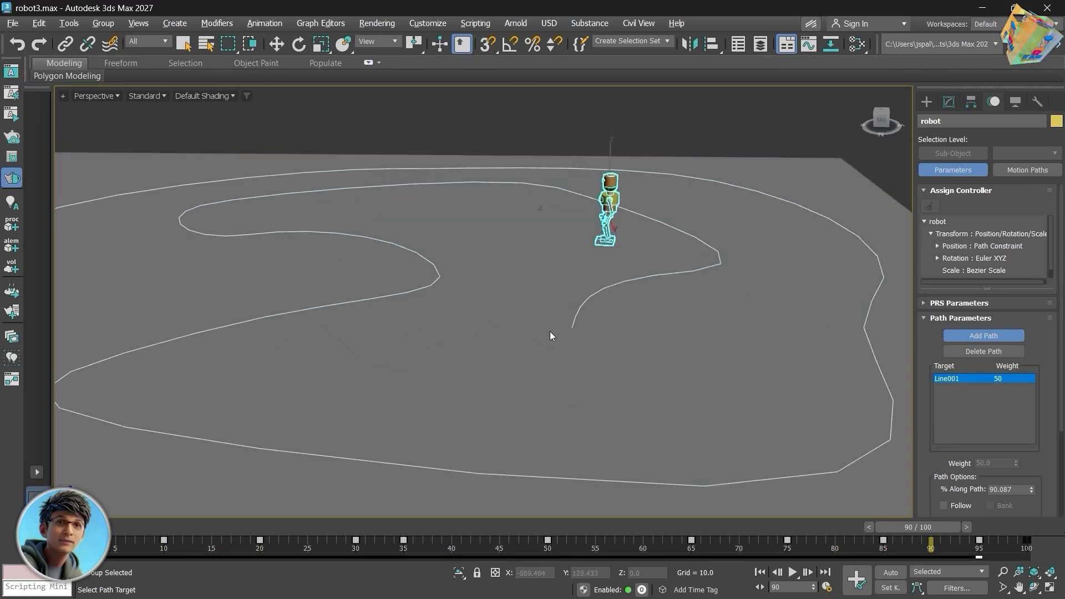
middle_click_drag(550, 334, 559, 340)
middle_click_drag(559, 340, 572, 345)
left_click_drag(918, 527, 92, 485)
left_click_drag(93, 485, 66, 485)
scroll(576, 371, "down", 3)
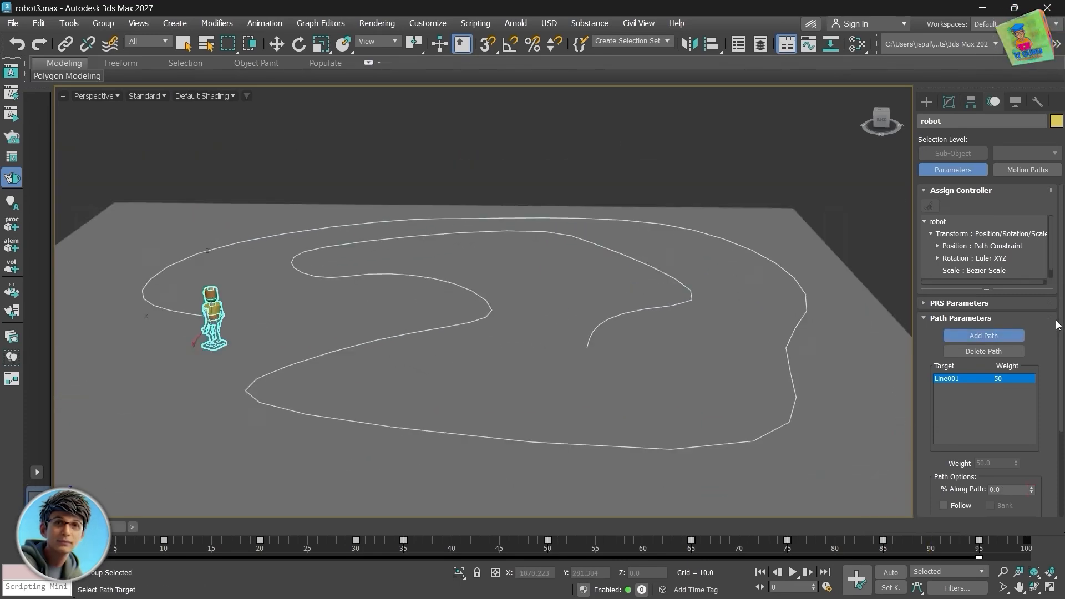
- Enable the Follow and Relative path options for the robot's Path Constraint
scroll(1062, 328, "down", 3)
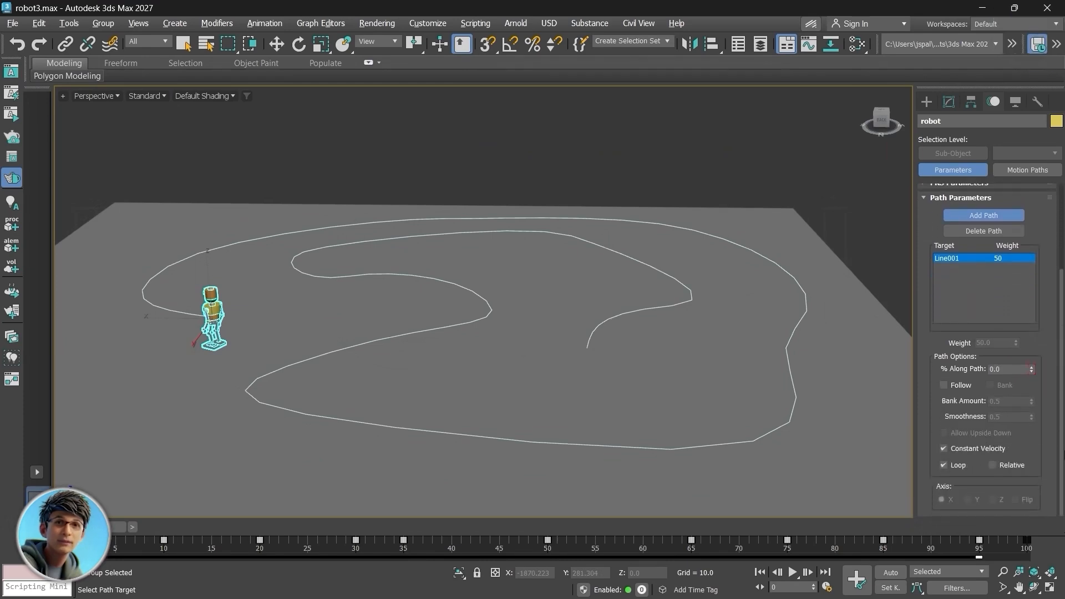
left_click(945, 385)
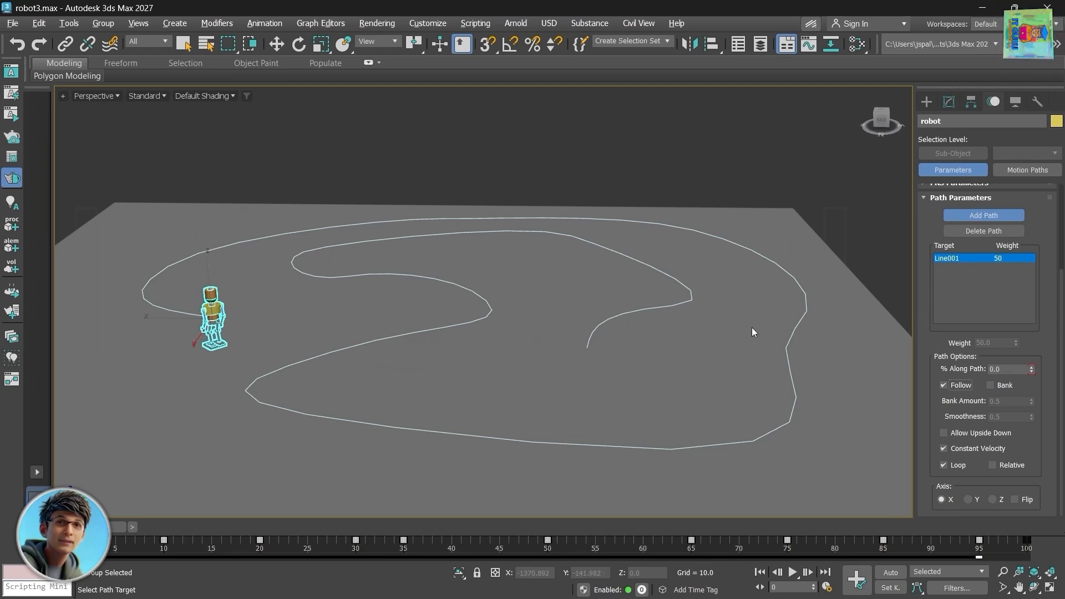
left_click(993, 466)
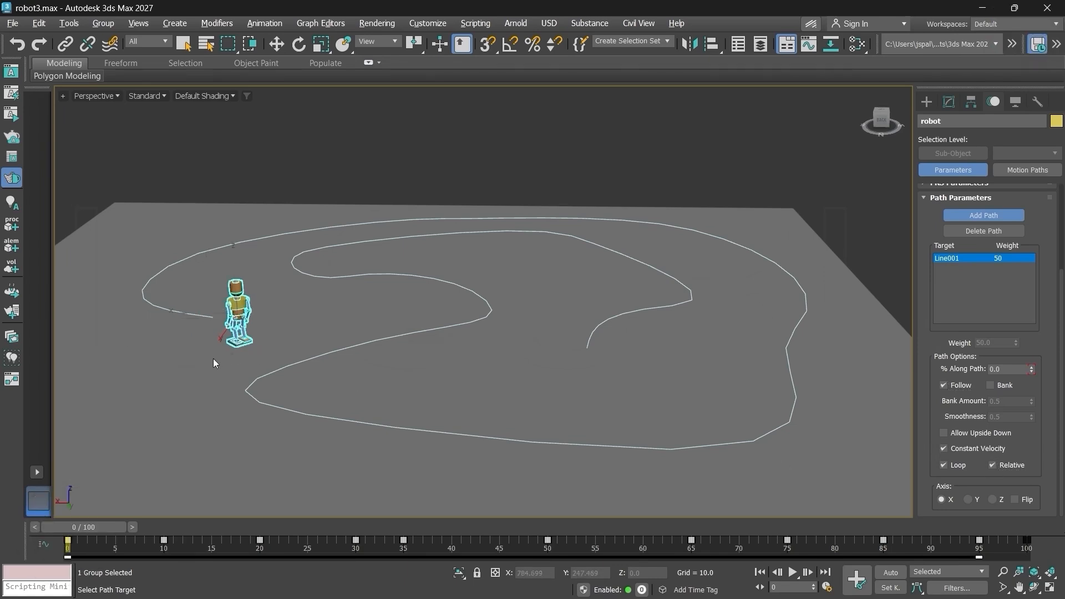
- Play the animation from frame 0 to check how the robot moves with Follow and Relative enabled
mouse_move(83, 531)
left_mouse_down()
mouse_move(118, 528)
mouse_move(83, 529)
left_mouse_up()
left_click(794, 575)
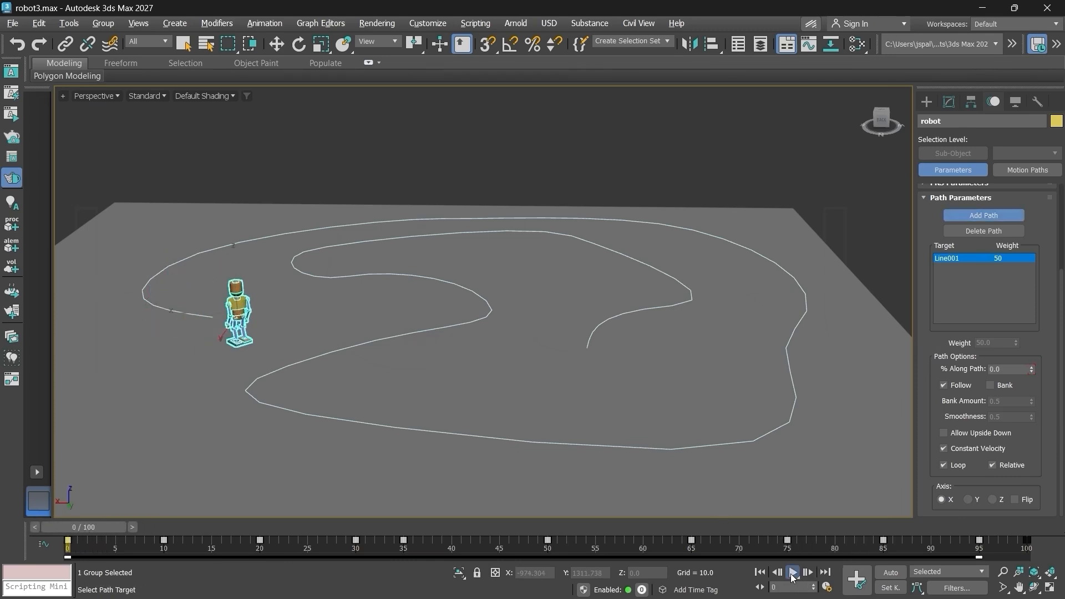